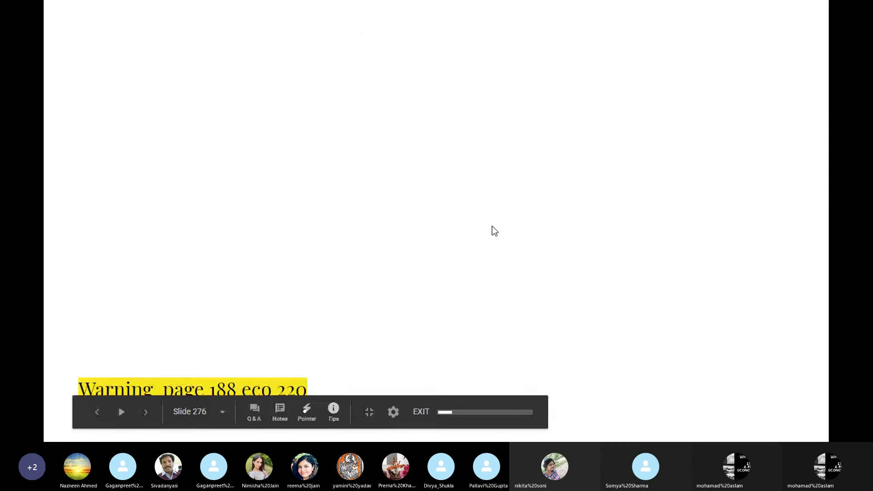
- Advance to the math and science correlation slide, leave the slide show and switch to the main Stata window
{"action": "key", "text": "Right"}
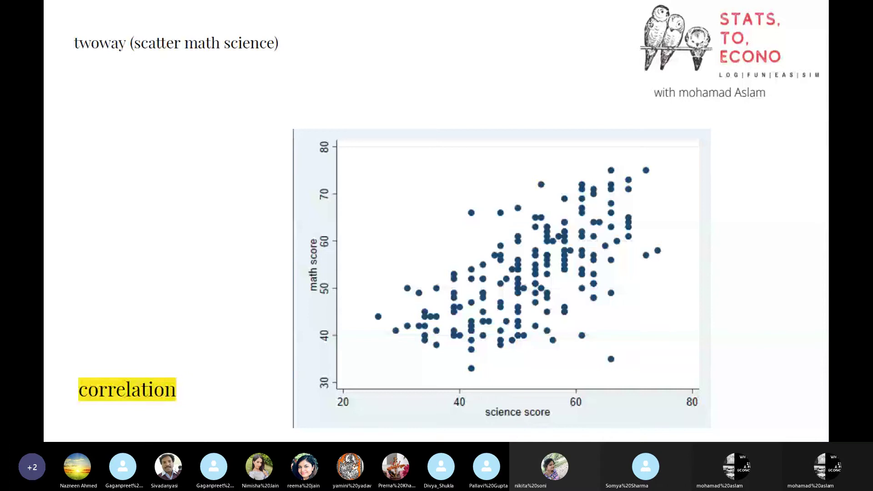
{"action": "key", "text": "Escape"}
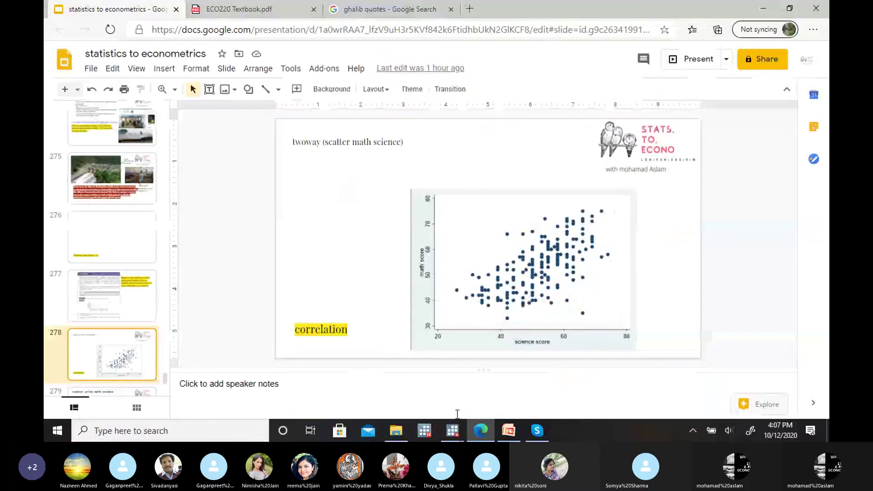
{"action": "mouse_move", "coordinate": [454, 437]}
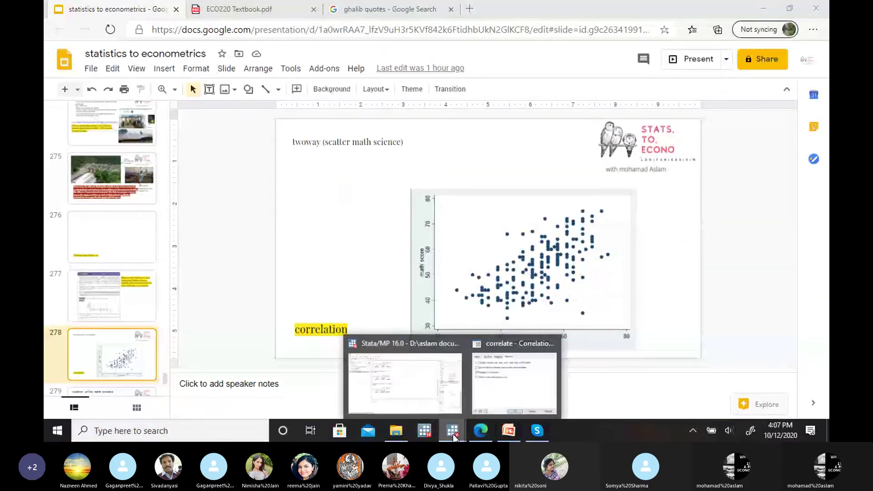
{"action": "left_click", "coordinate": [417, 398]}
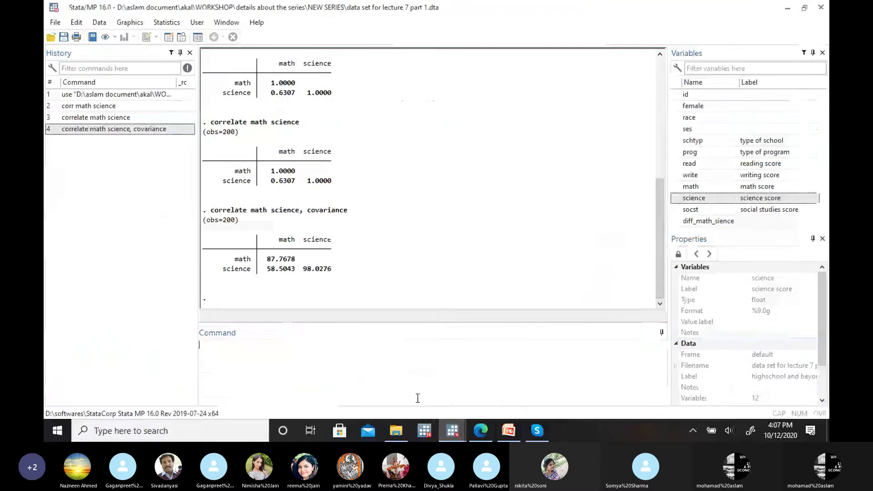
- Create a twoway scatter plot with math as the Y variable and science as the X variable
{"action": "left_click", "coordinate": [132, 23]}
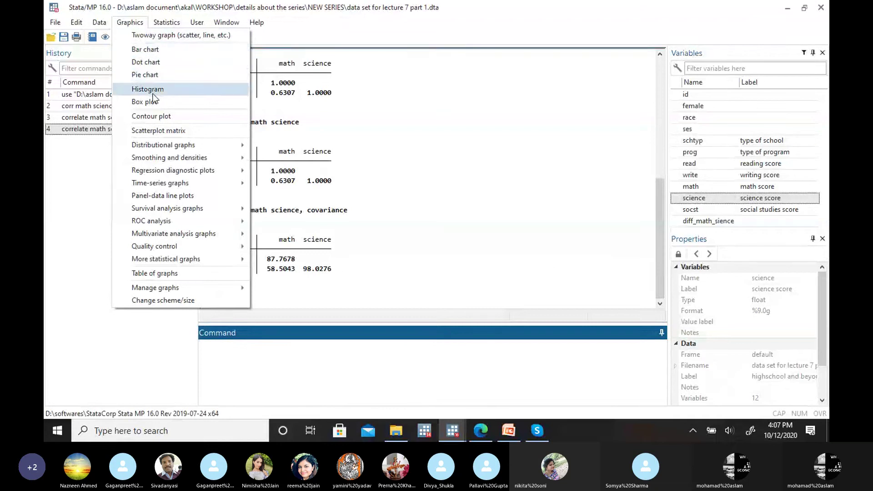
{"action": "left_click", "coordinate": [196, 36]}
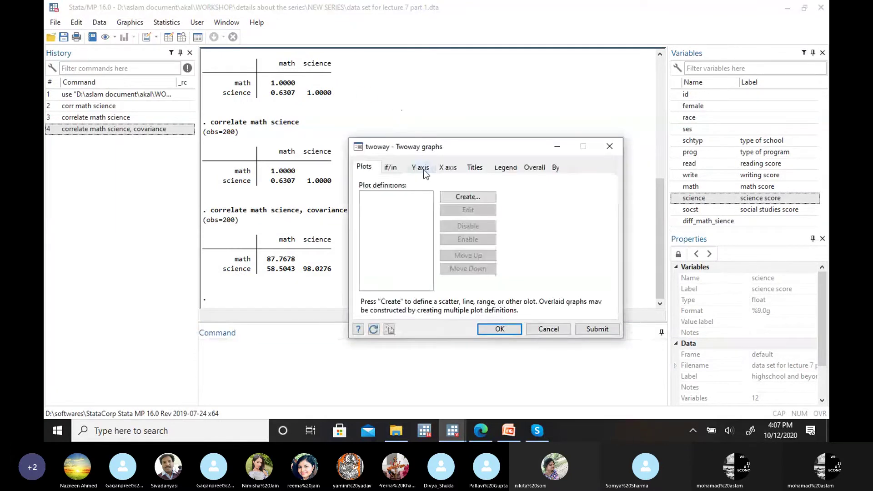
{"action": "left_click", "coordinate": [463, 199]}
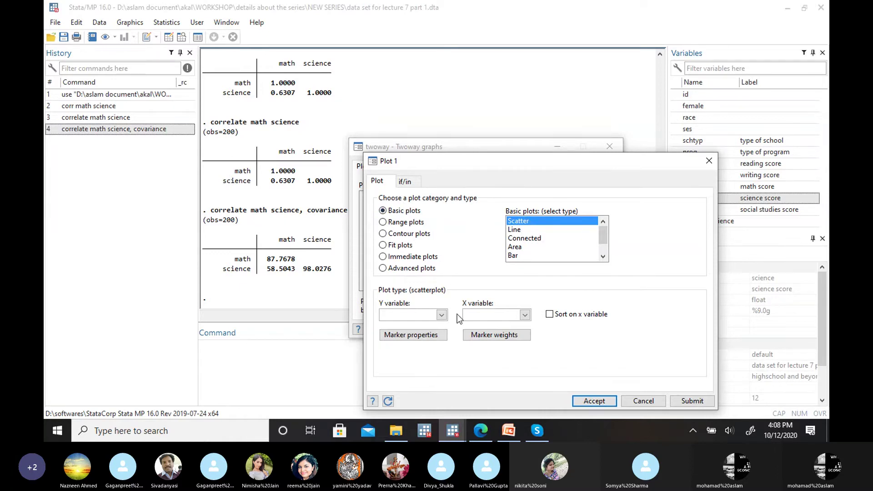
{"action": "left_click", "coordinate": [442, 315]}
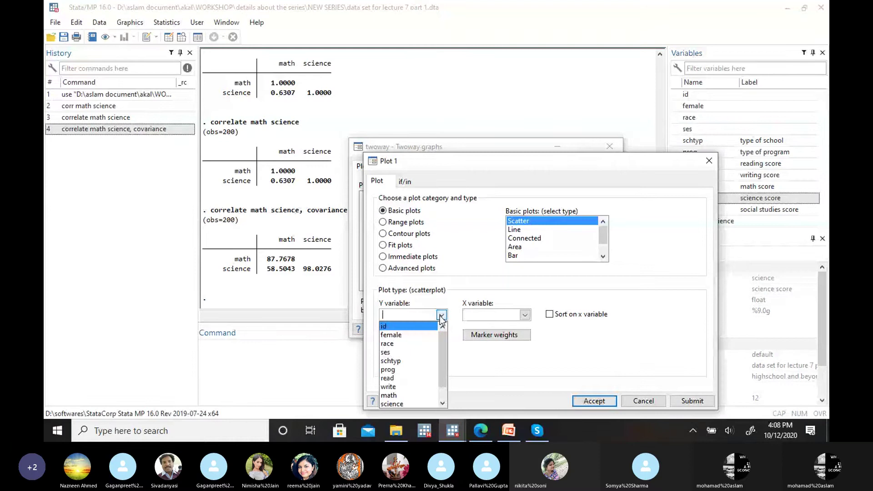
{"action": "left_click", "coordinate": [414, 396]}
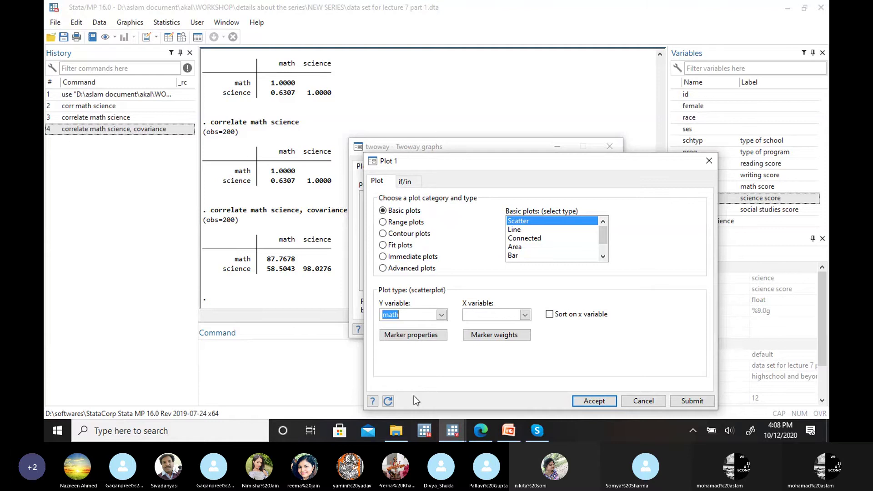
{"action": "left_click", "coordinate": [523, 317]}
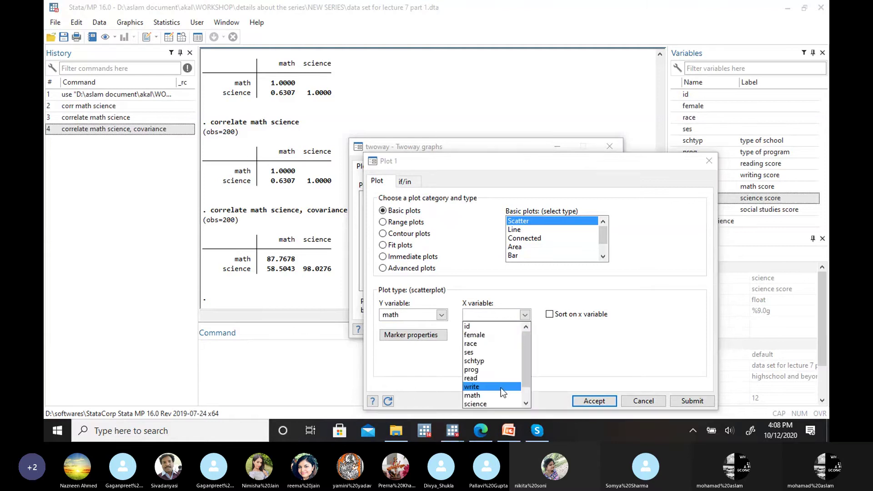
{"action": "left_click", "coordinate": [497, 404]}
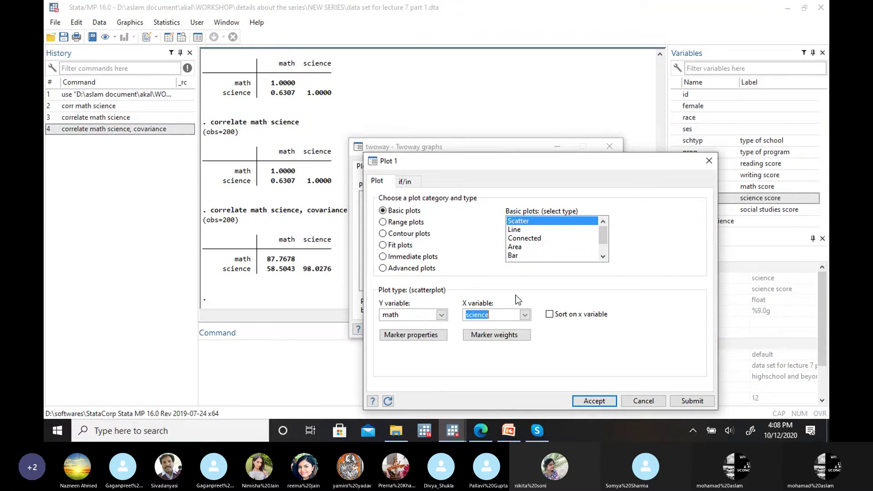
{"action": "left_click", "coordinate": [586, 403]}
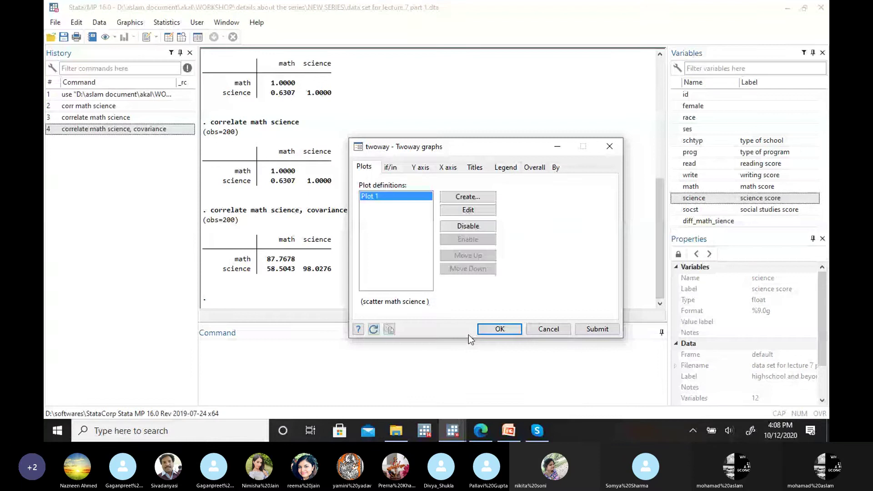
{"action": "left_click", "coordinate": [492, 328]}
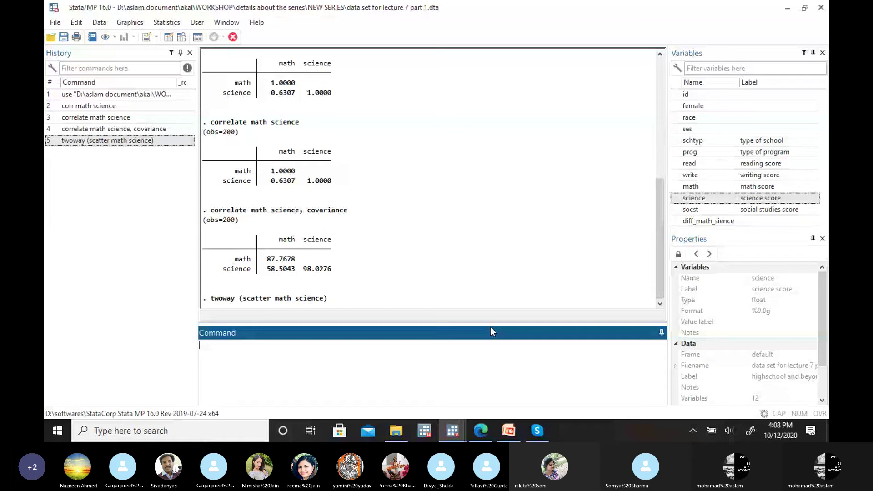
- Close the leftover correlate dialog window and shift the scatter graph window closer to the results output
{"action": "mouse_move", "coordinate": [461, 427]}
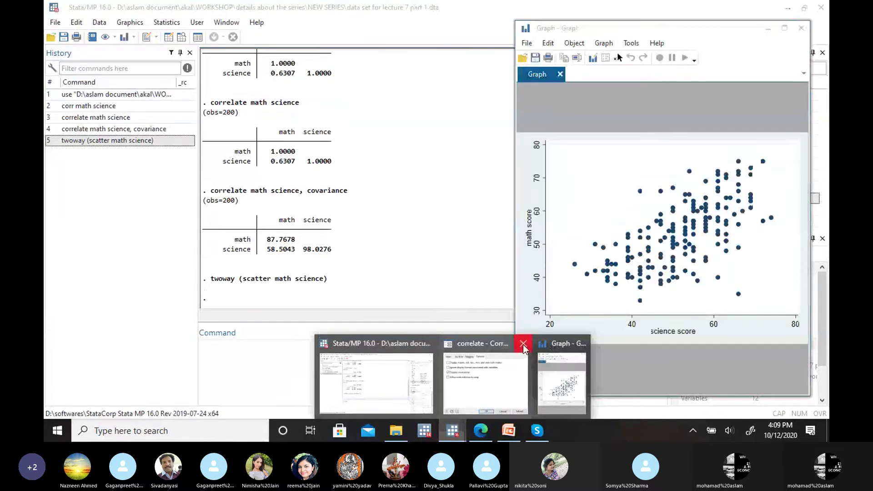
{"action": "left_click", "coordinate": [523, 345]}
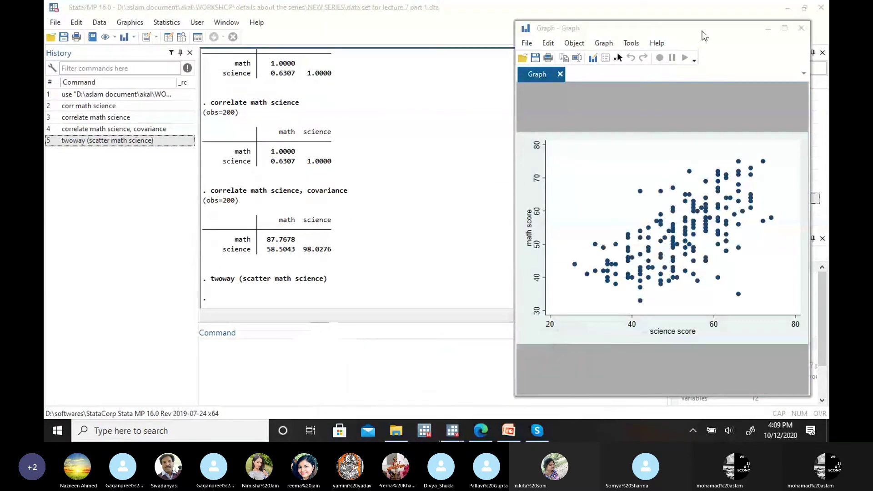
{"action": "left_click_drag", "start_coordinate": [703, 35], "coordinate": [603, 29]}
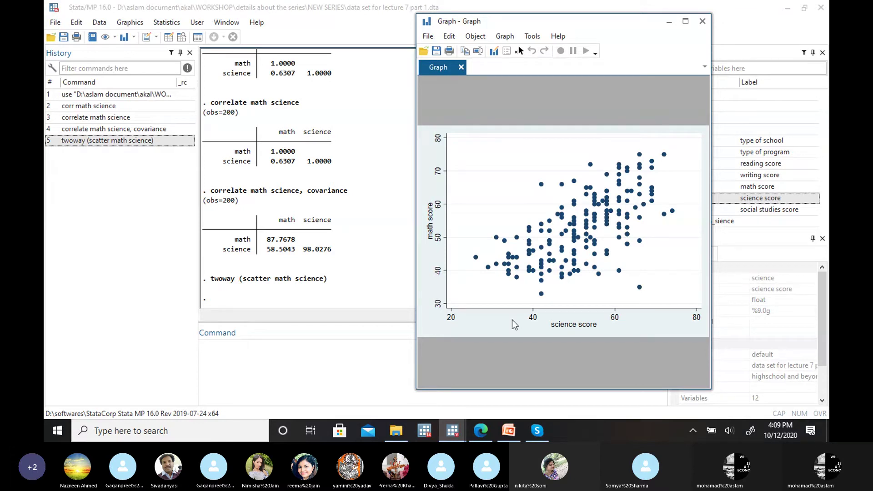
- Switch to the Google Slides presentation and browse ahead to the slide on positive and negative r
{"action": "left_click", "coordinate": [481, 431]}
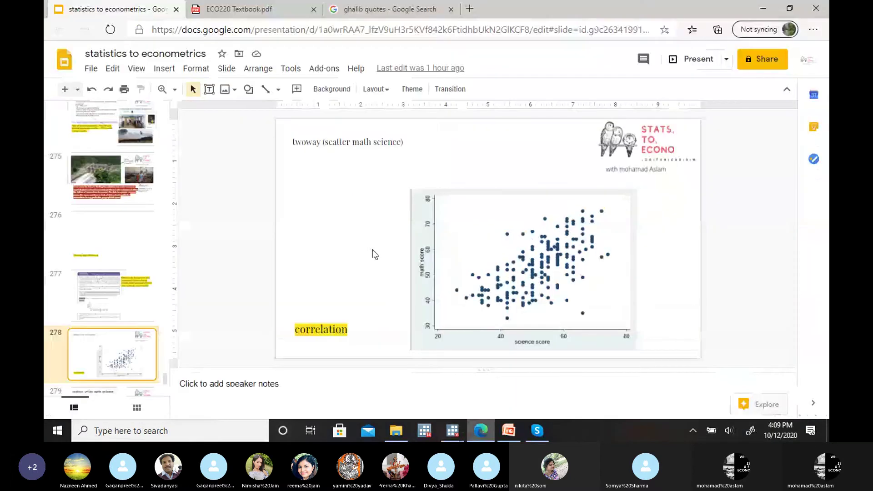
{"action": "key", "text": "Down"}
{"action": "key", "text": "Down"}
{"action": "key", "text": "Down"}
{"action": "key", "text": "Down"}
{"action": "key", "text": "Down"}
{"action": "key", "text": "Down"}
{"action": "key", "text": "Down"}
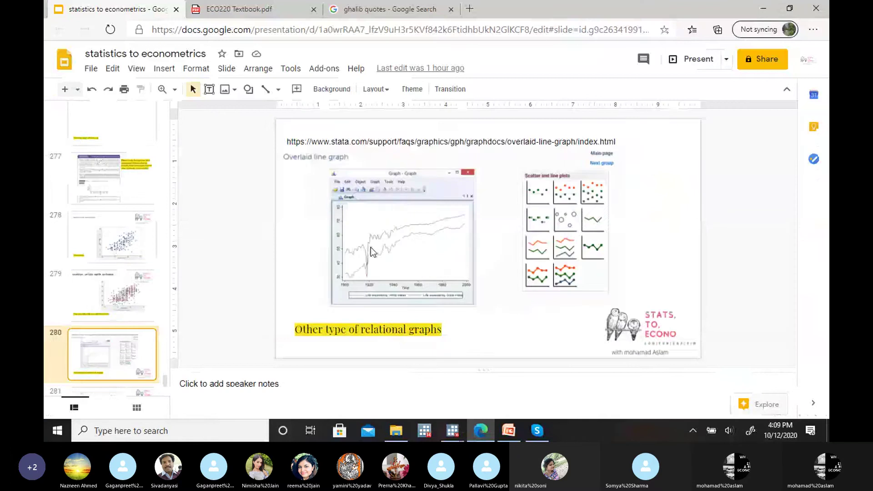
{"action": "key", "text": "Up"}
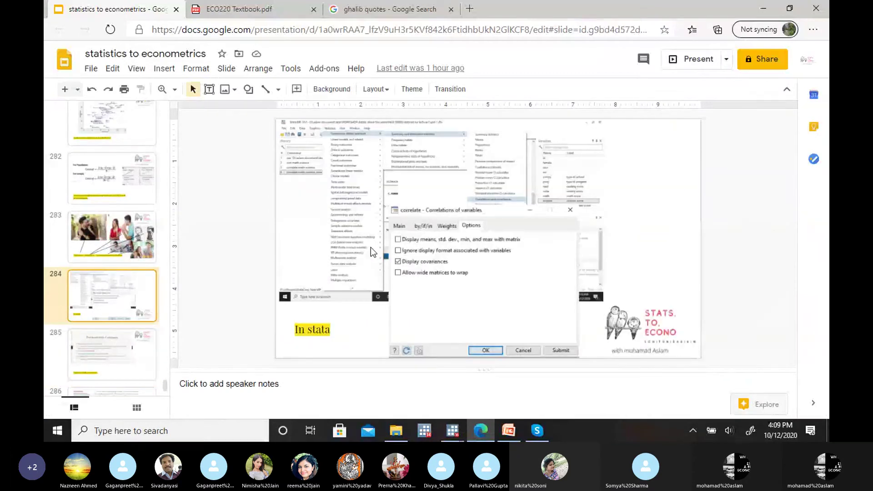
{"action": "key", "text": "Up"}
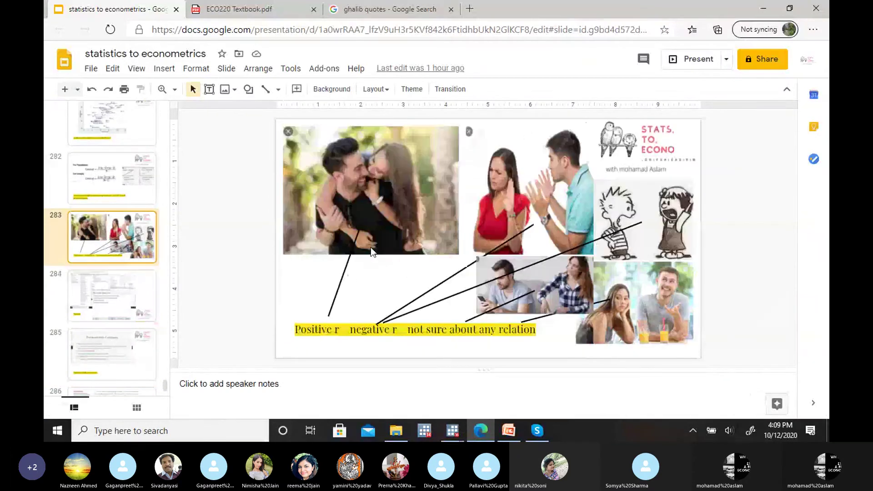
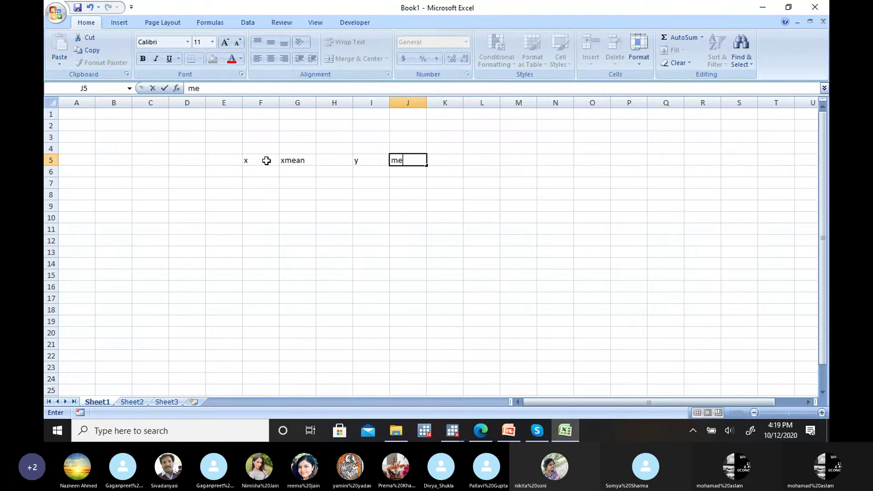
- Complete the mean heading in J5 and enter the x values 2, 4, 6 and 7 in F6:F9
{"action": "key", "text": "Return"}
{"action": "key", "text": "Left"}
{"action": "key", "text": "Left"}
{"action": "key", "text": "Left"}
{"action": "key", "text": "Left"}
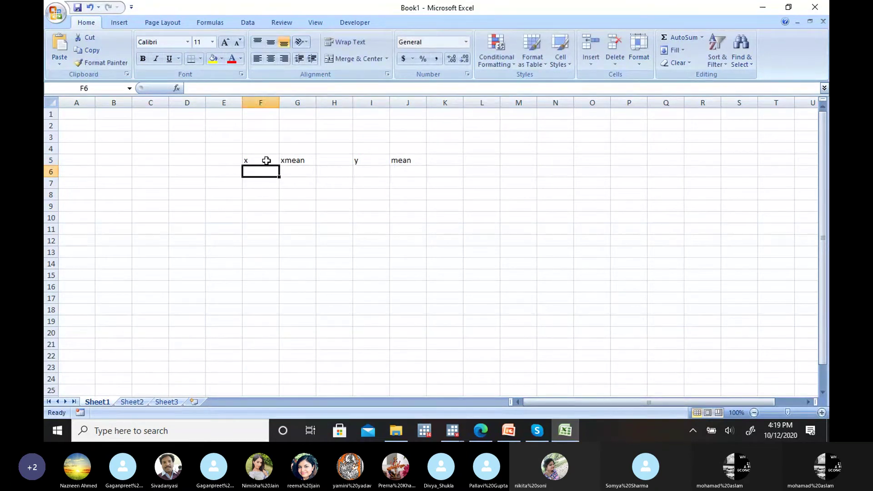
{"action": "type", "text": "2"}
{"action": "key", "text": "Return"}
{"action": "type", "text": "4"}
{"action": "key", "text": "Return"}
{"action": "type", "text": "6"}
{"action": "key", "text": "Return"}
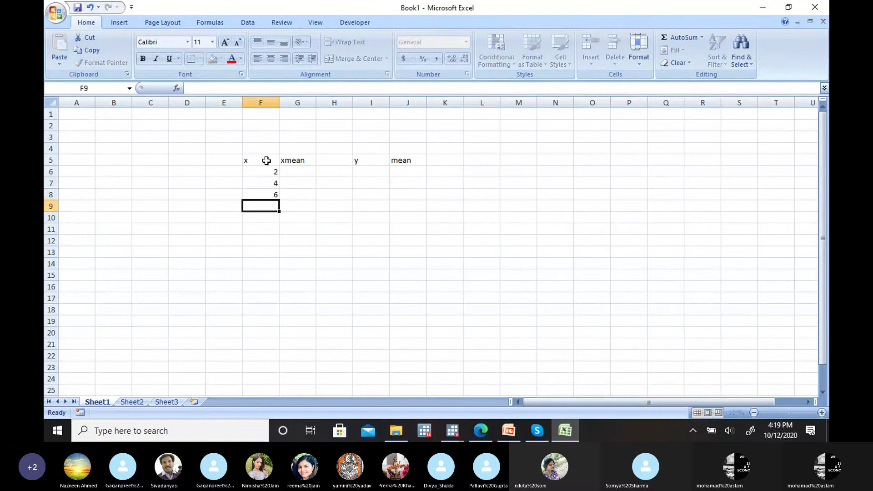
{"action": "type", "text": "7"}
{"action": "key", "text": "Return"}
{"action": "type", "text": "89"}
{"action": "key", "text": "Return"}
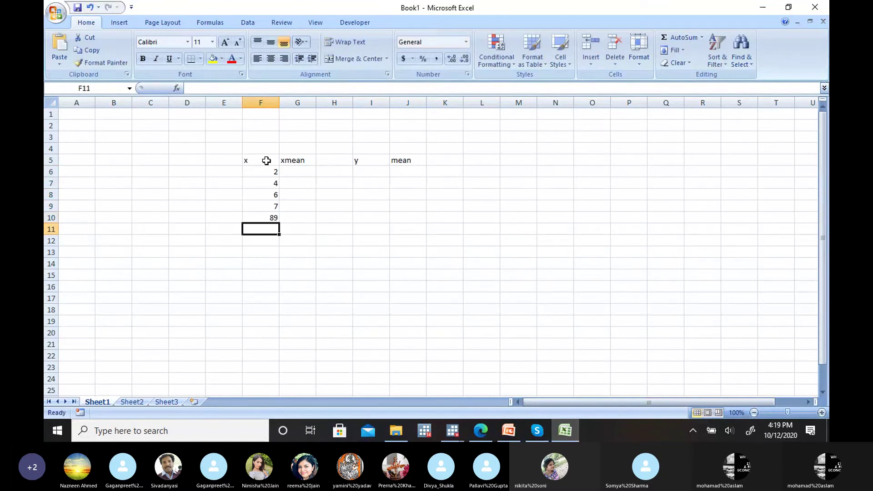
{"action": "key", "text": "Up"}
{"action": "key", "text": "Delete"}
- Enter the y values 3, 4, 5 and 7 in I6:I9 under the y heading
{"action": "key", "text": "Right"}
{"action": "key", "text": "Right"}
{"action": "key", "text": "Right"}
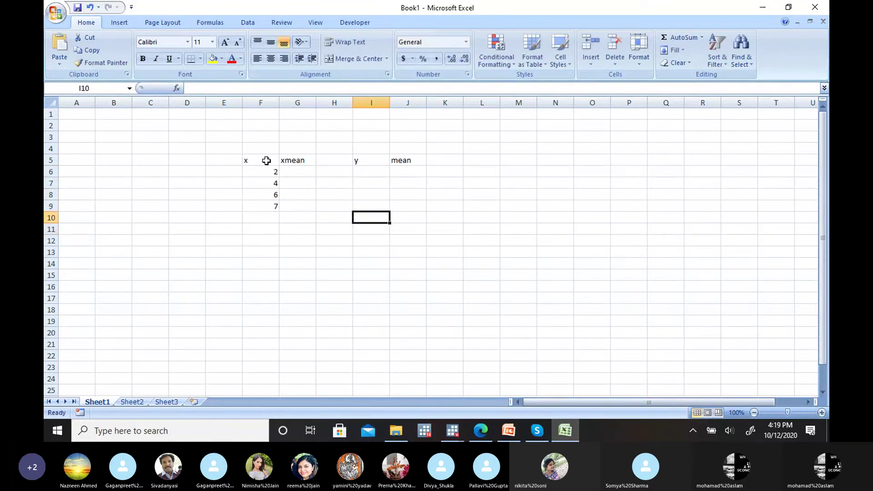
{"action": "key", "text": "Up"}
{"action": "key", "text": "Up"}
{"action": "key", "text": "Up"}
{"action": "key", "text": "Up"}
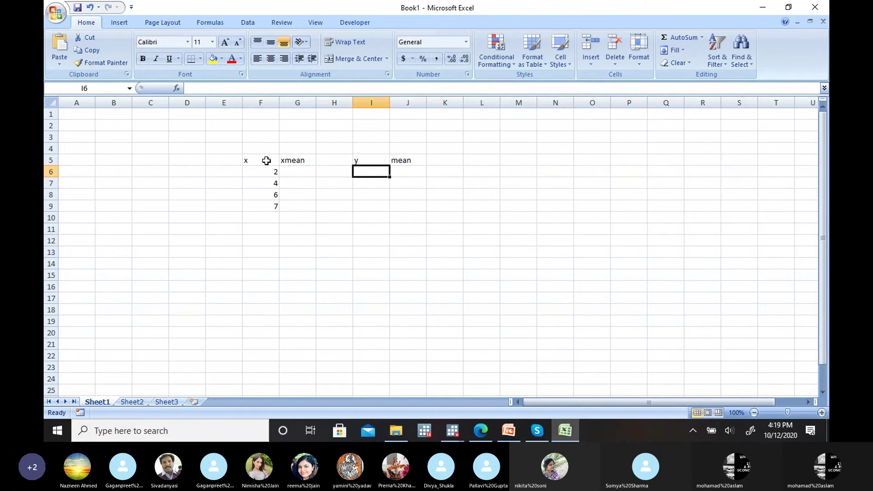
{"action": "type", "text": "3"}
{"action": "key", "text": "Return"}
{"action": "type", "text": "4"}
{"action": "key", "text": "Return"}
{"action": "type", "text": "5"}
{"action": "key", "text": "Return"}
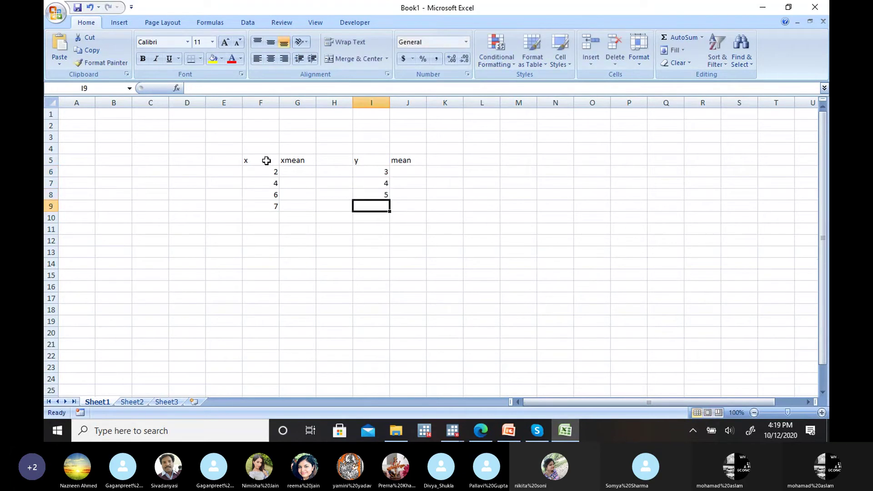
{"action": "type", "text": "7"}
{"action": "key", "text": "Return"}
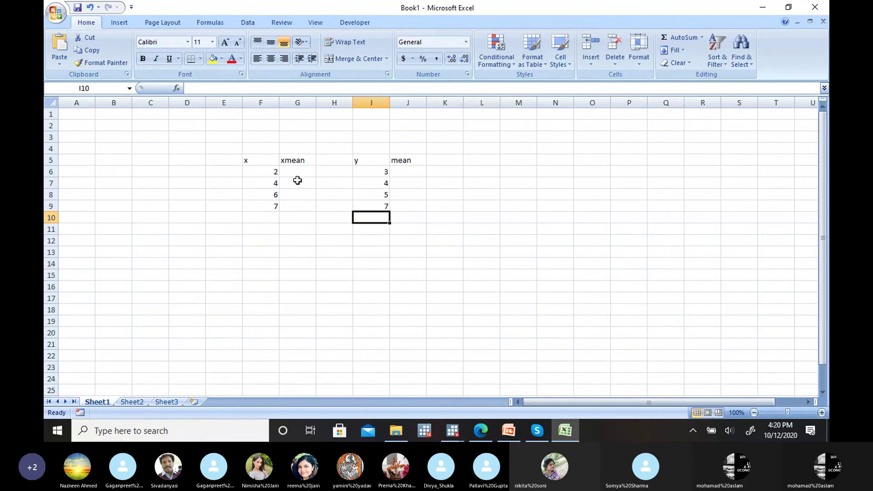
- Calculate the total of the x values in F10 with a SUM formula over F6:F9
{"action": "left_click", "coordinate": [258, 231]}
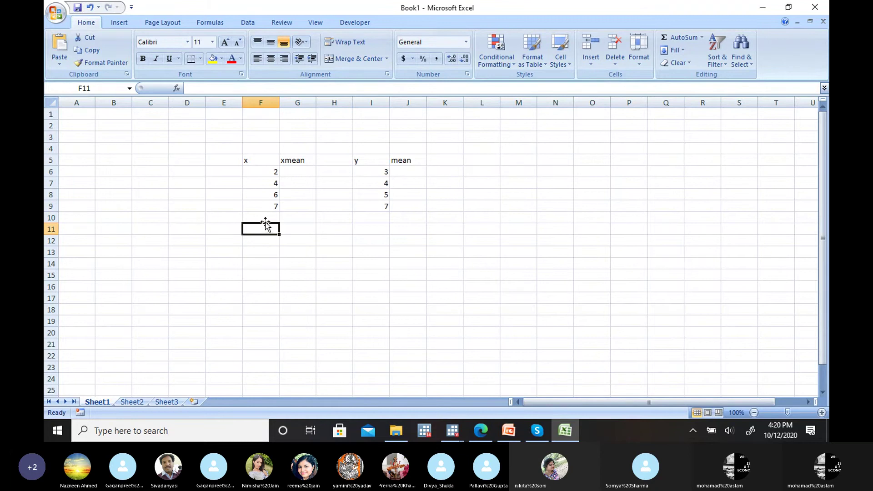
{"action": "left_click", "coordinate": [265, 217]}
{"action": "type", "text": "=sum("}
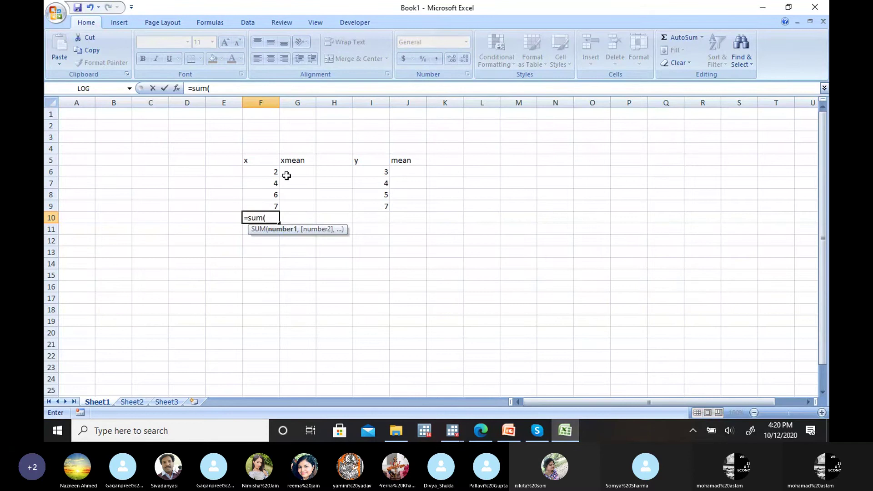
{"action": "left_click_drag", "start_coordinate": [275, 172], "coordinate": [274, 205]}
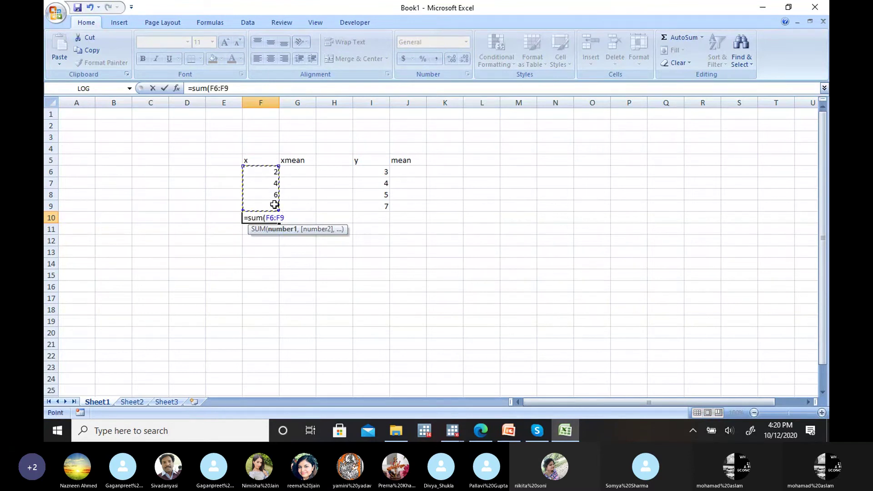
{"action": "type", "text": ")"}
{"action": "key", "text": "Return"}
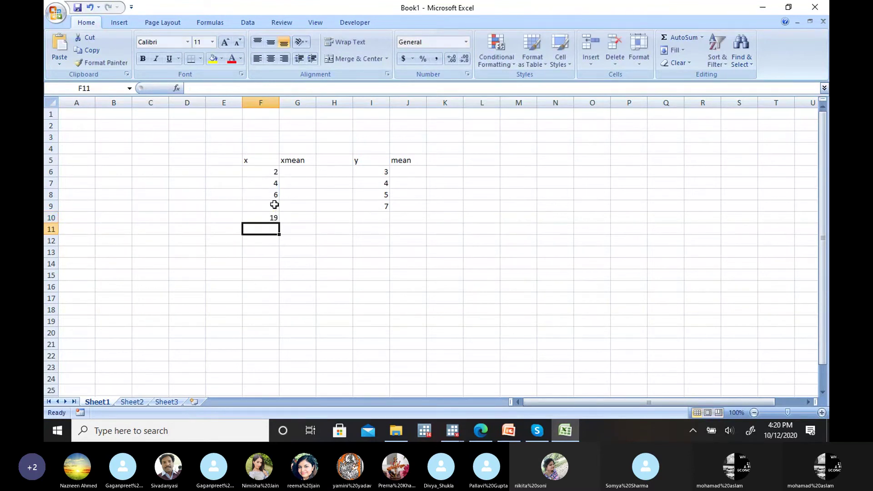
- Enter 5 as the mean of x in G4, directly above the xmean heading
{"action": "left_click", "coordinate": [269, 241]}
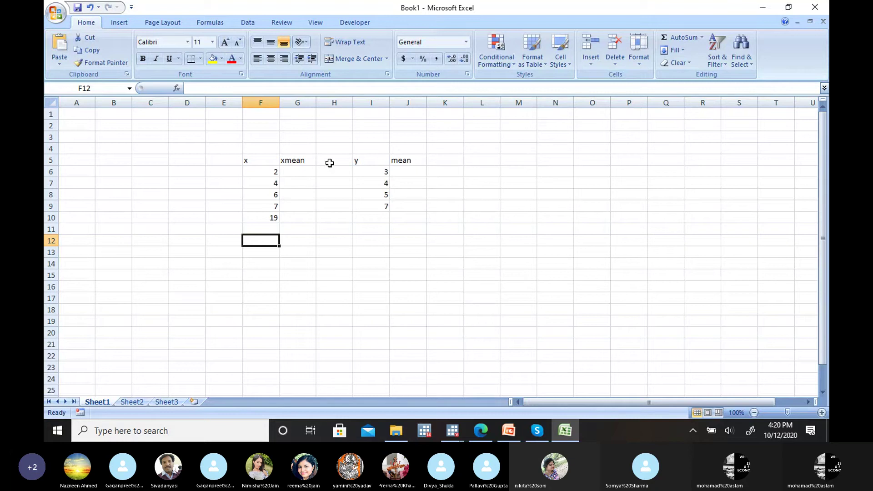
{"action": "left_click", "coordinate": [301, 147]}
{"action": "type", "text": "5"}
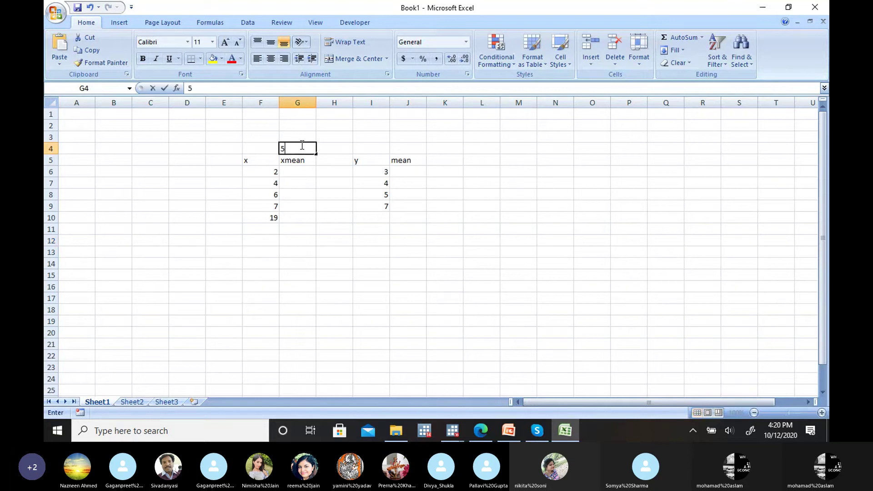
{"action": "left_click", "coordinate": [382, 217]}
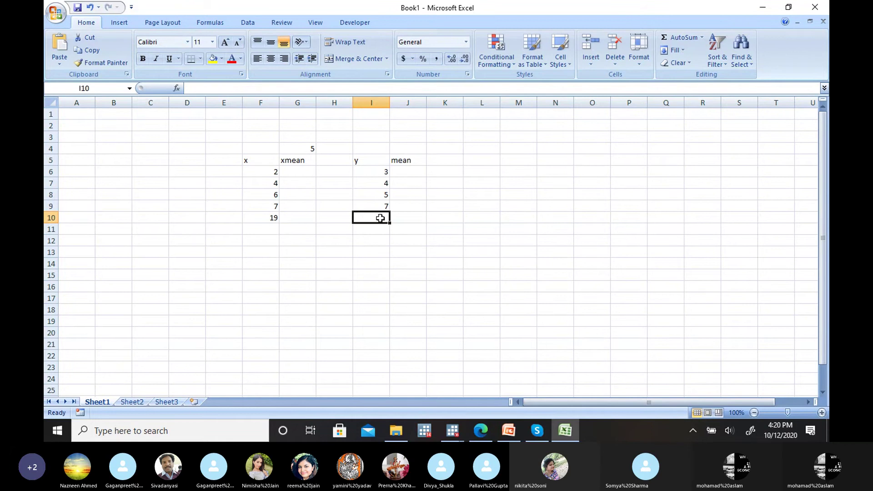
- Enter 19 as the y total in I10 and 5 as the mean of y in J4 above the mean heading
{"action": "type", "text": "19"}
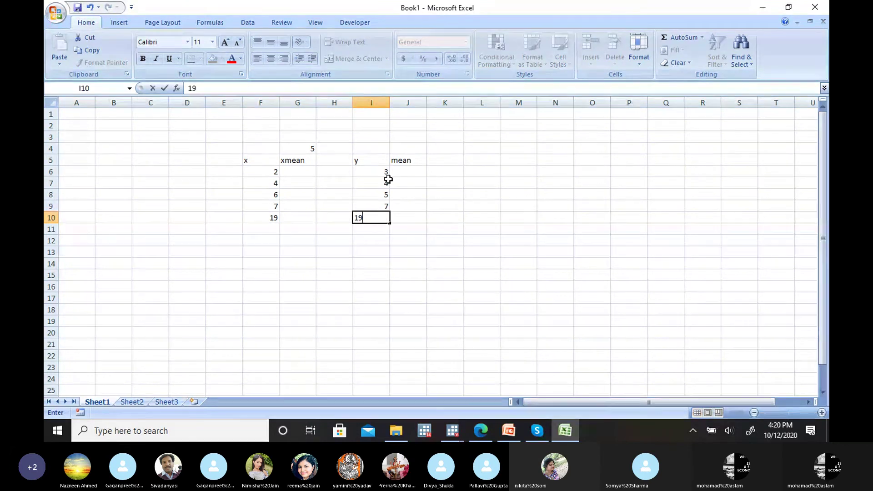
{"action": "left_click", "coordinate": [382, 150]}
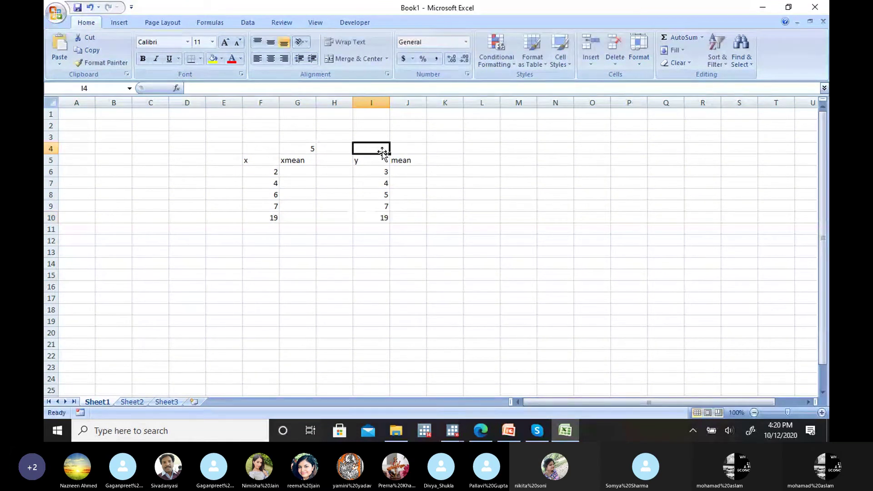
{"action": "left_click", "coordinate": [407, 150]}
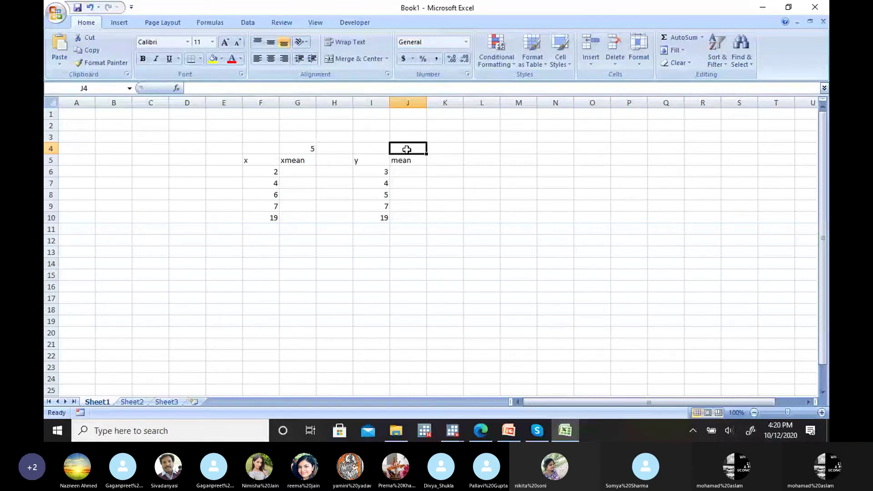
{"action": "type", "text": "5"}
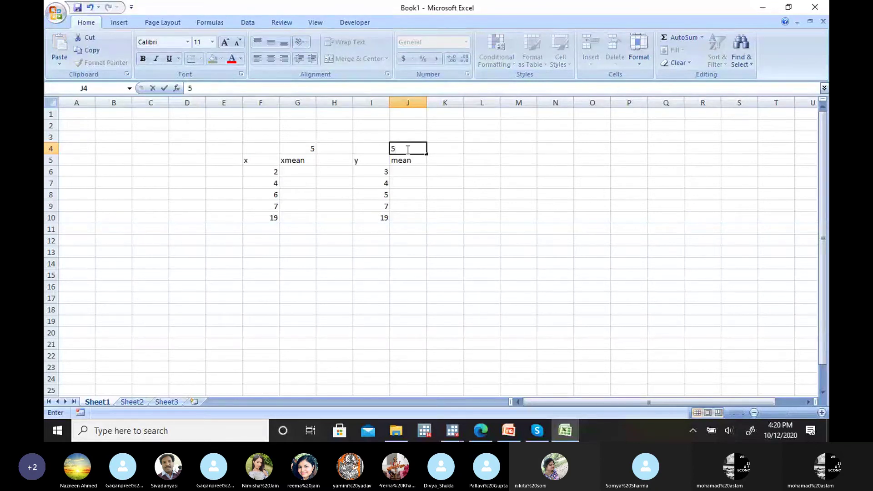
{"action": "left_click", "coordinate": [408, 173]}
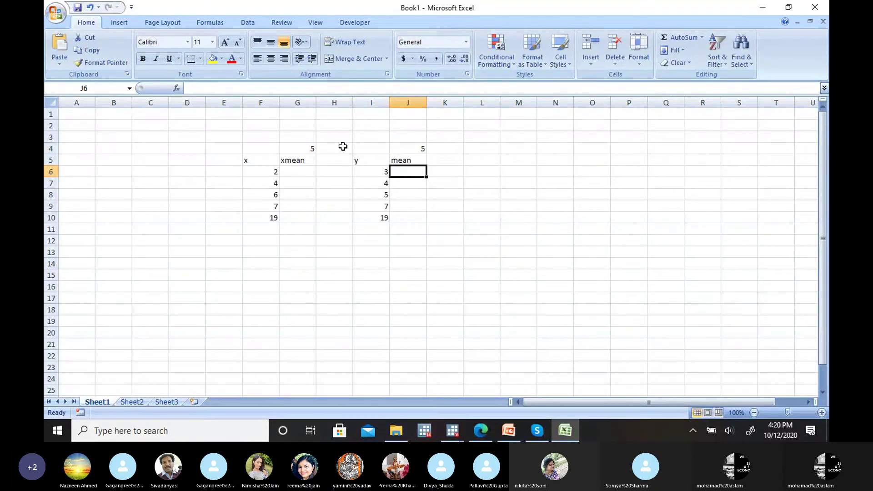
- Calculate the first x deviation in G6 with the formula =2-5 and fill it down through G9
{"action": "left_click", "coordinate": [302, 172]}
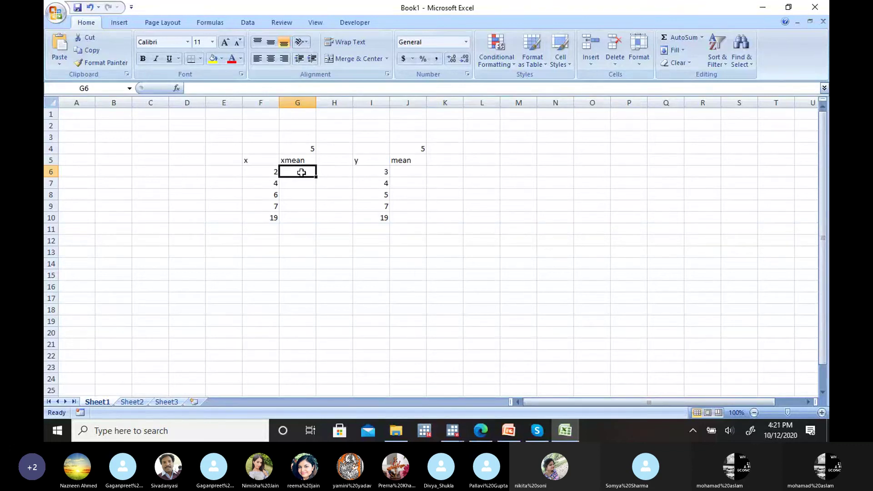
{"action": "type", "text": "=="}
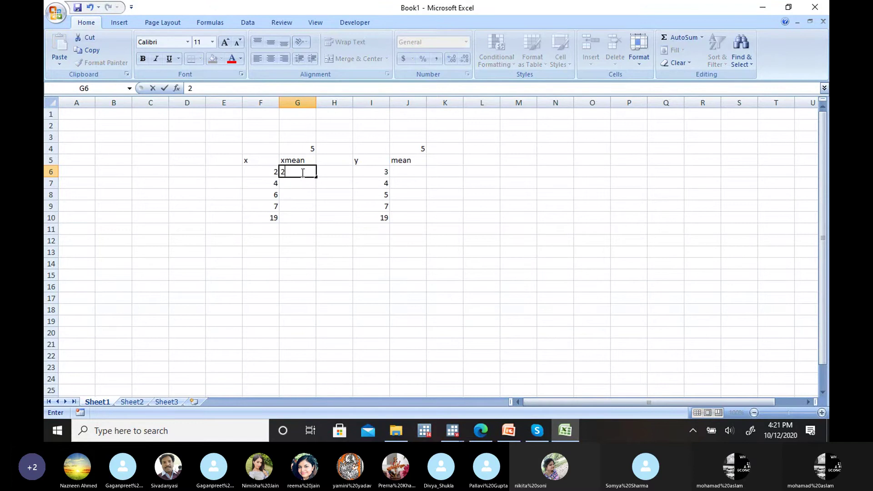
{"action": "key", "text": "BackSpace"}
{"action": "type", "text": "="}
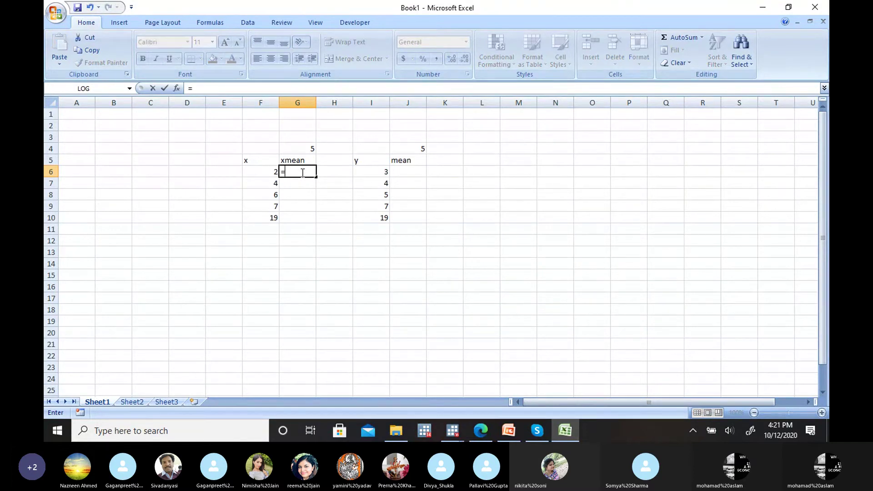
{"action": "type", "text": "2-5"}
{"action": "key", "text": "Return"}
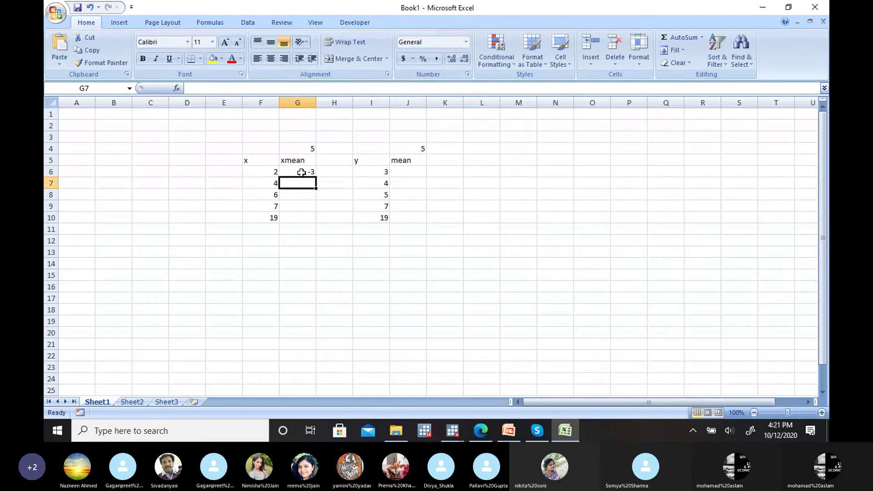
{"action": "left_click", "coordinate": [308, 172]}
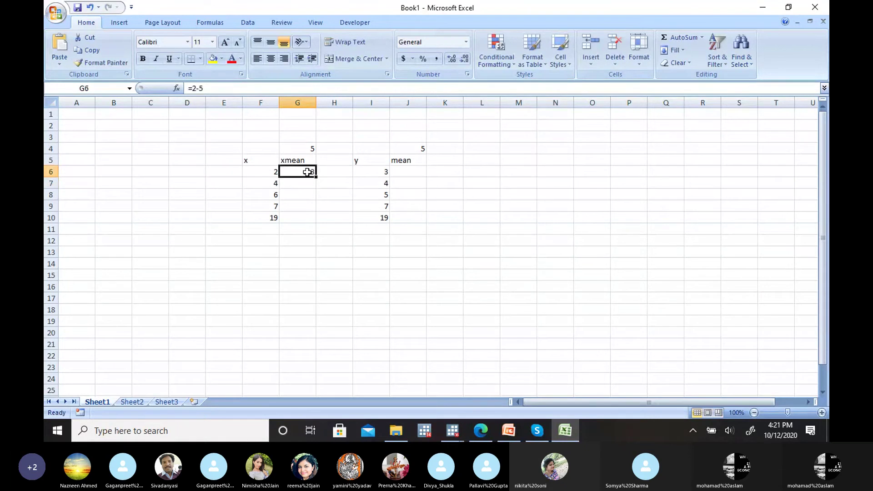
{"action": "left_click_drag", "start_coordinate": [316, 177], "coordinate": [315, 211]}
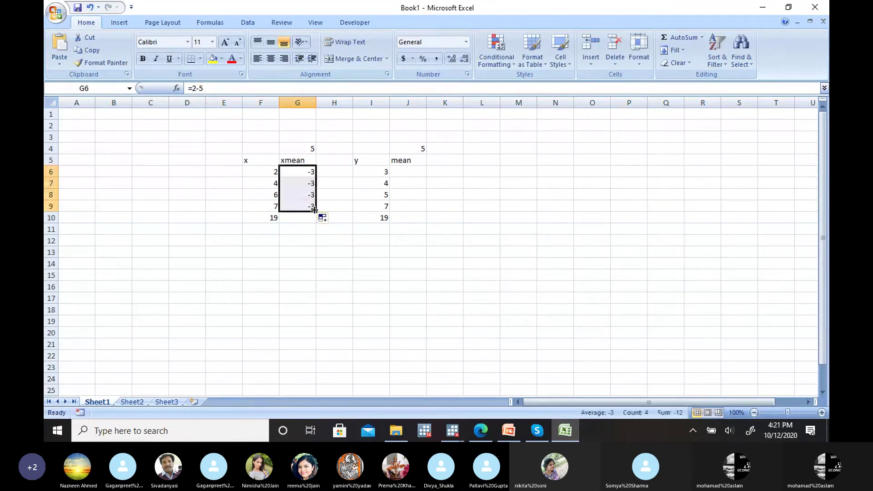
- Replace the copied formulas in G7:G9 with the x deviations -1, 1 and 2
{"action": "left_click", "coordinate": [303, 183]}
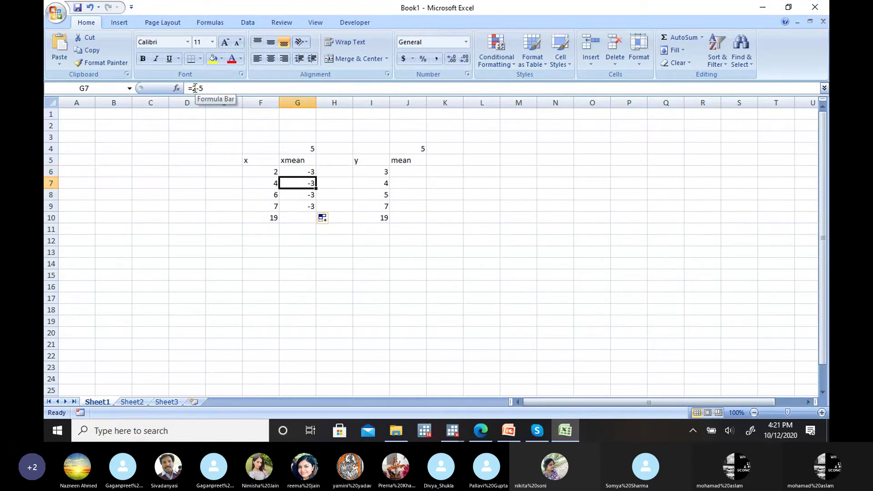
{"action": "left_click", "coordinate": [229, 88]}
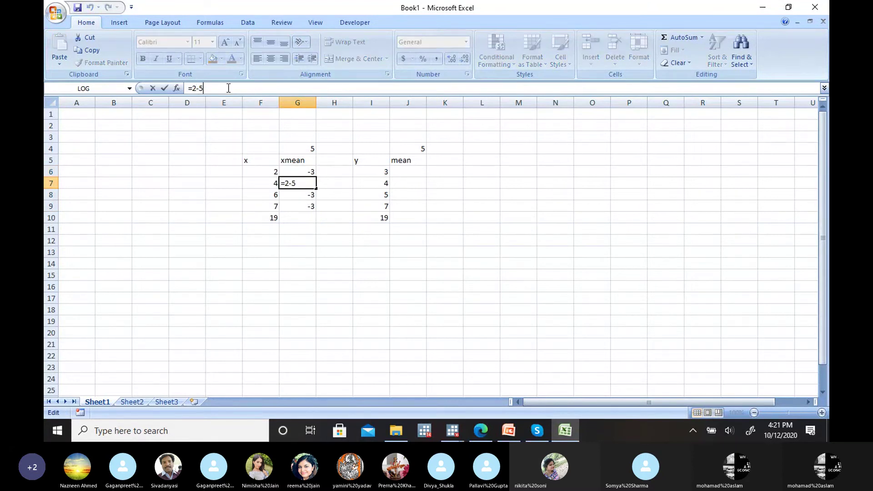
{"action": "key", "text": "BackSpace"}
{"action": "key", "text": "BackSpace"}
{"action": "key", "text": "BackSpace"}
{"action": "key", "text": "BackSpace"}
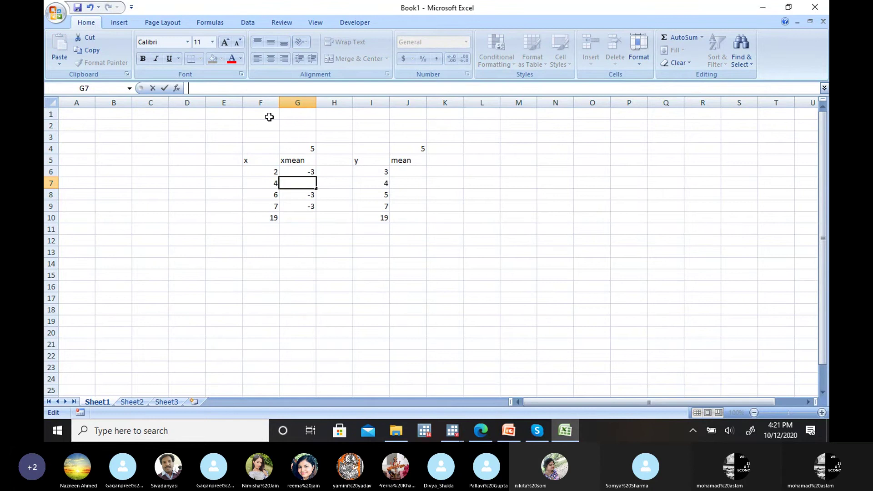
{"action": "left_click", "coordinate": [305, 183]}
{"action": "type", "text": "-1"}
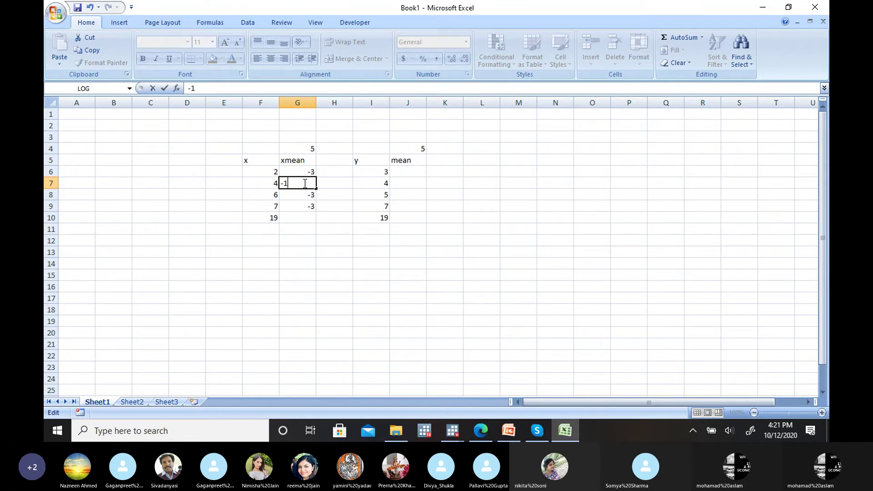
{"action": "left_click", "coordinate": [308, 205]}
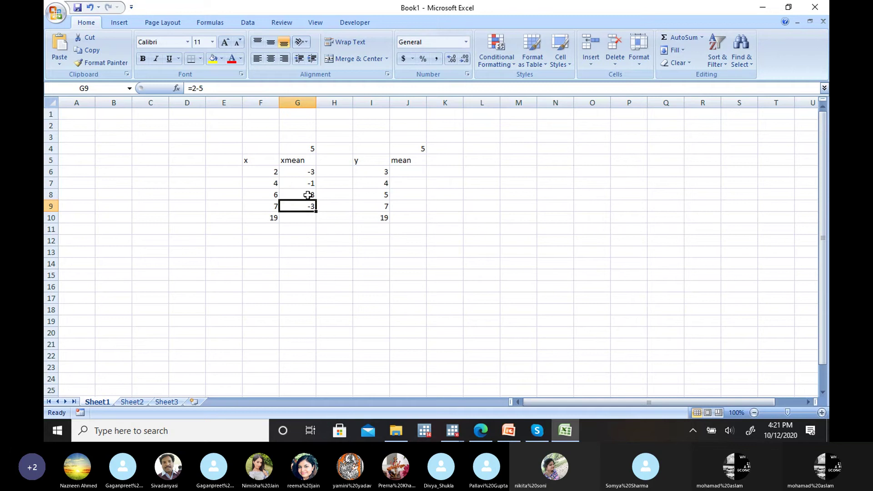
{"action": "left_click", "coordinate": [308, 195]}
{"action": "key", "text": "BackSpace"}
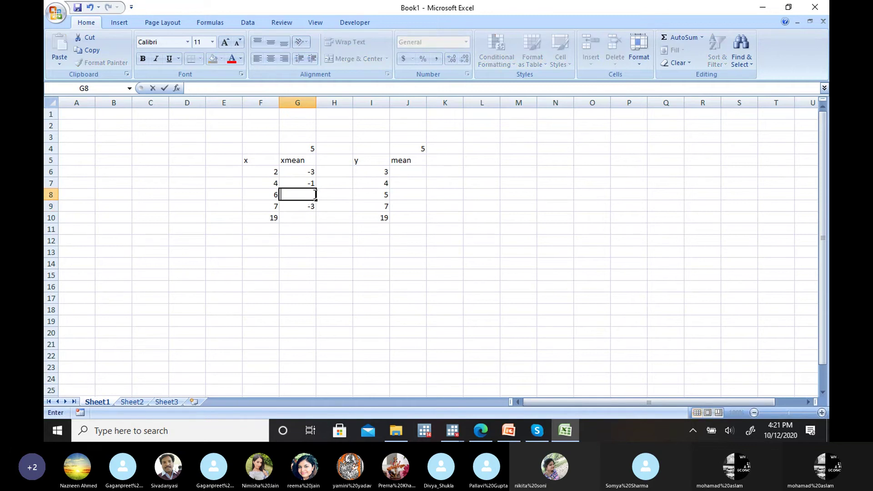
{"action": "type", "text": "1"}
{"action": "left_click", "coordinate": [308, 206]}
{"action": "key", "text": "BackSpace"}
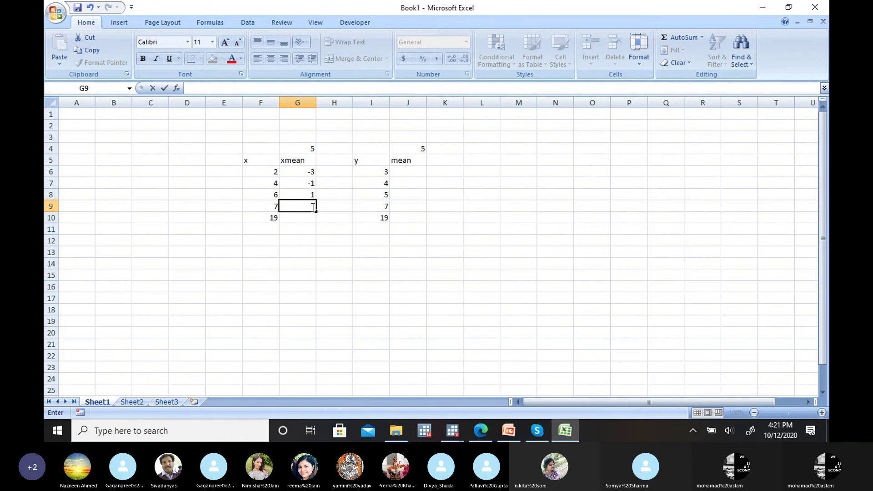
{"action": "type", "text": "2"}
- Enter the y deviations -2, -2, 0 and 2 in J6:J9 under the mean heading
{"action": "key", "text": "Right"}
{"action": "key", "text": "Right"}
{"action": "key", "text": "Right"}
{"action": "key", "text": "Right"}
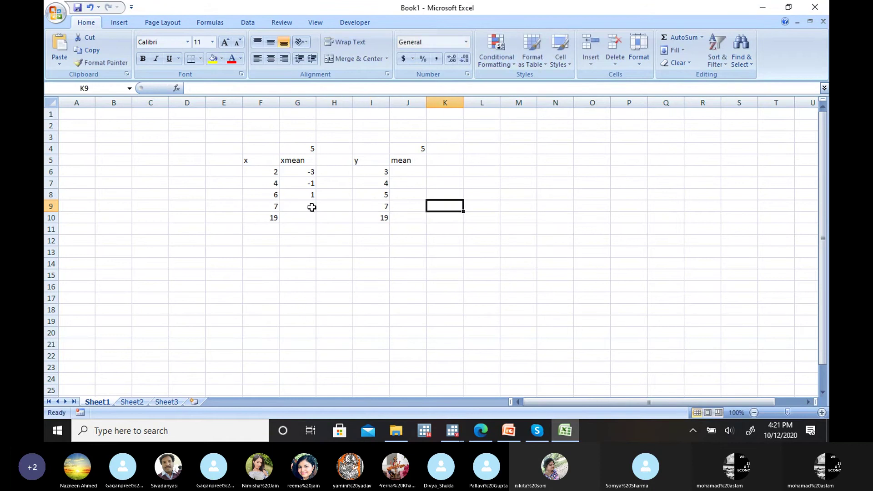
{"action": "key", "text": "Up"}
{"action": "key", "text": "Up"}
{"action": "key", "text": "Up"}
{"action": "key", "text": "Left"}
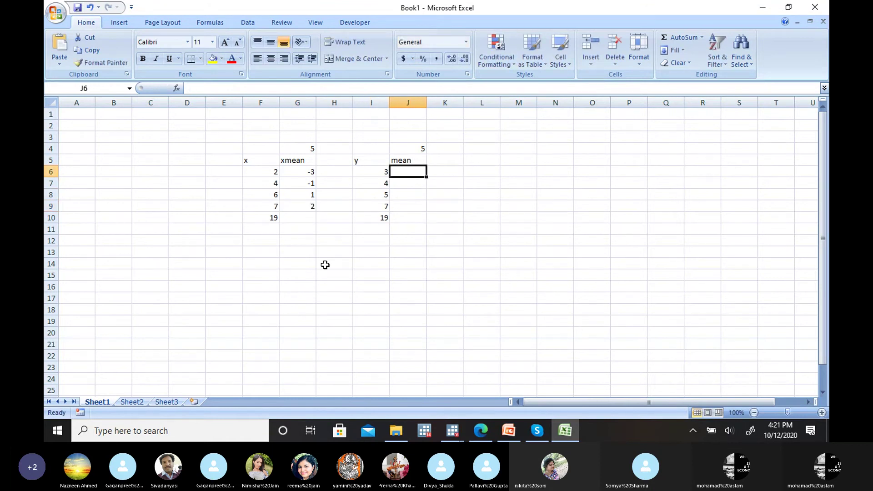
{"action": "type", "text": "-2"}
{"action": "key", "text": "Return"}
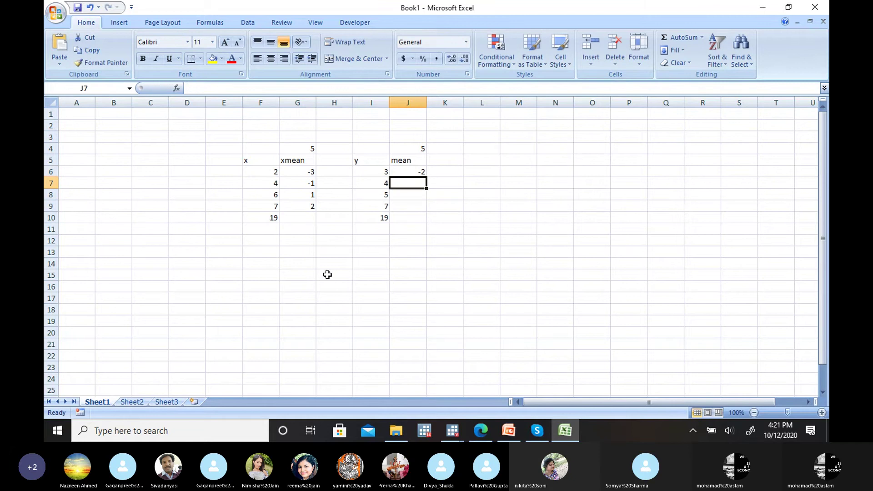
{"action": "type", "text": "-2"}
{"action": "key", "text": "Return"}
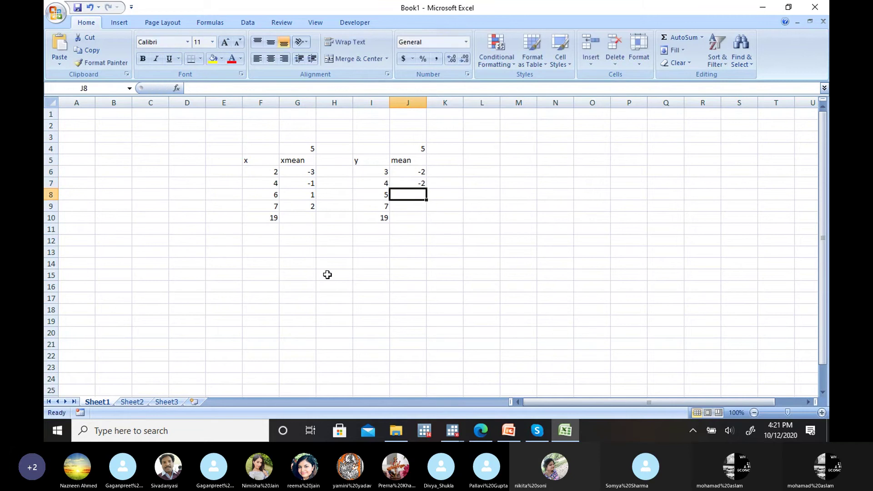
{"action": "type", "text": "0"}
{"action": "key", "text": "Return"}
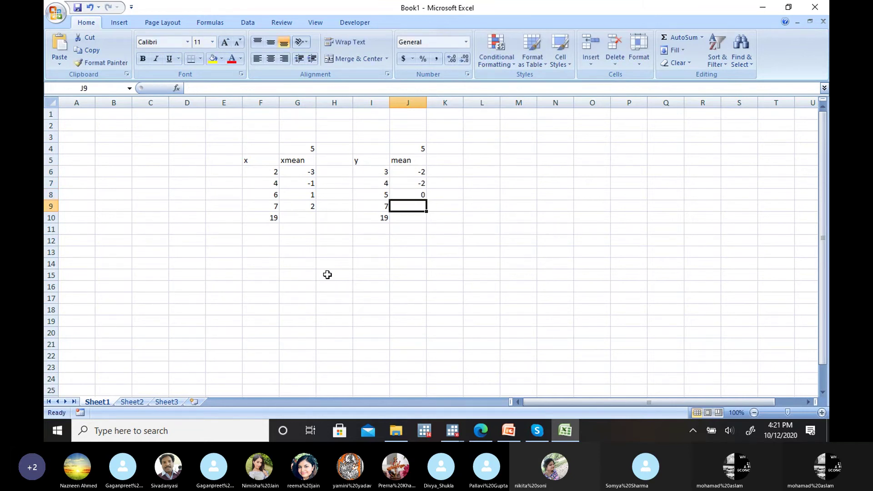
{"action": "type", "text": "2"}
{"action": "key", "text": "Tab"}
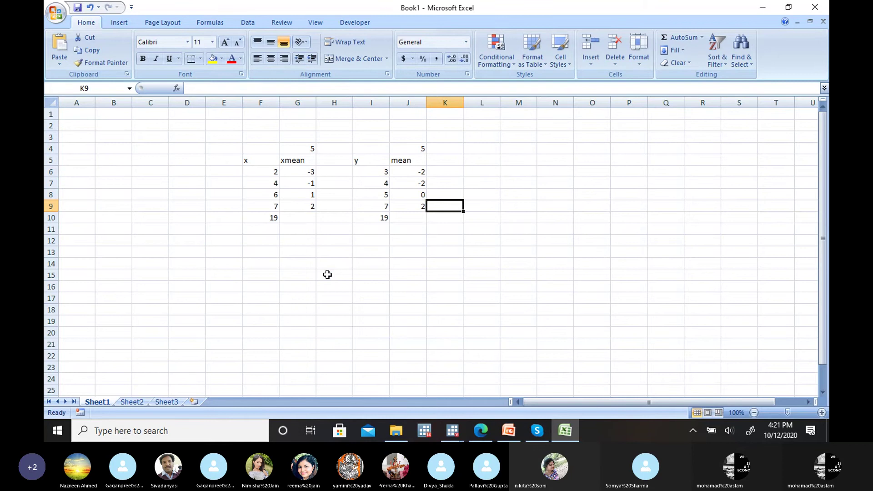
{"action": "key", "text": "Right"}
{"action": "key", "text": "Right"}
{"action": "key", "text": "Up"}
{"action": "key", "text": "Up"}
{"action": "key", "text": "Up"}
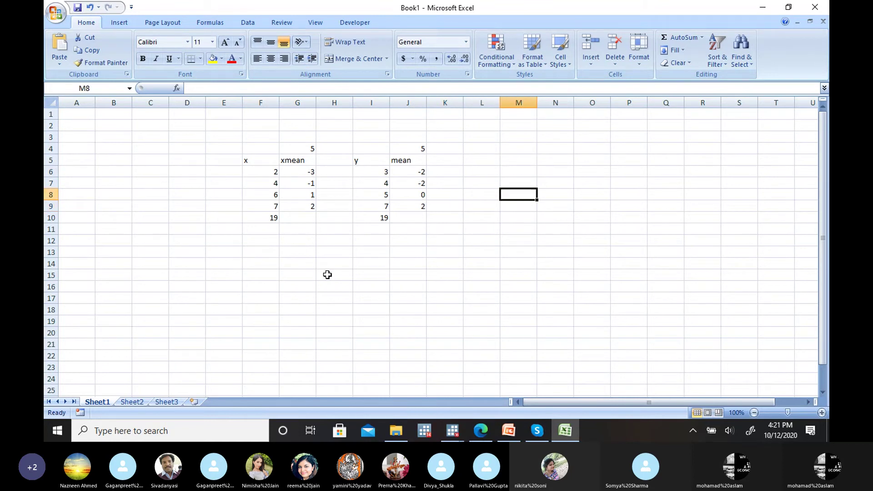
{"action": "key", "text": "Up"}
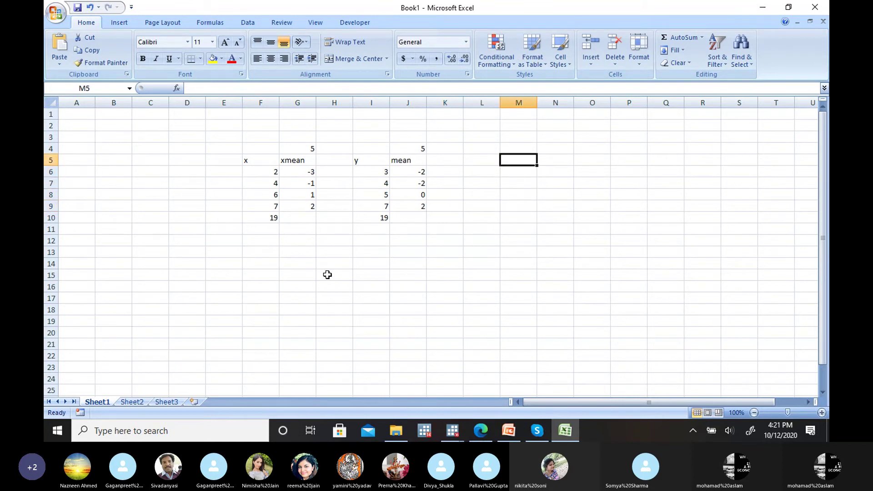
- Change the heading in G5 to x-xmean
{"action": "left_click", "coordinate": [293, 159]}
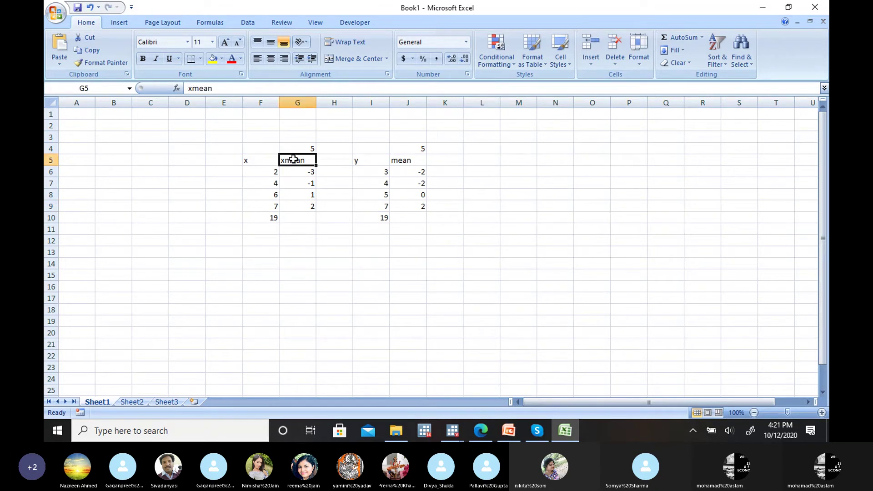
{"action": "left_click", "coordinate": [192, 89]}
{"action": "left_click", "coordinate": [192, 89]}
{"action": "type", "text": "-"}
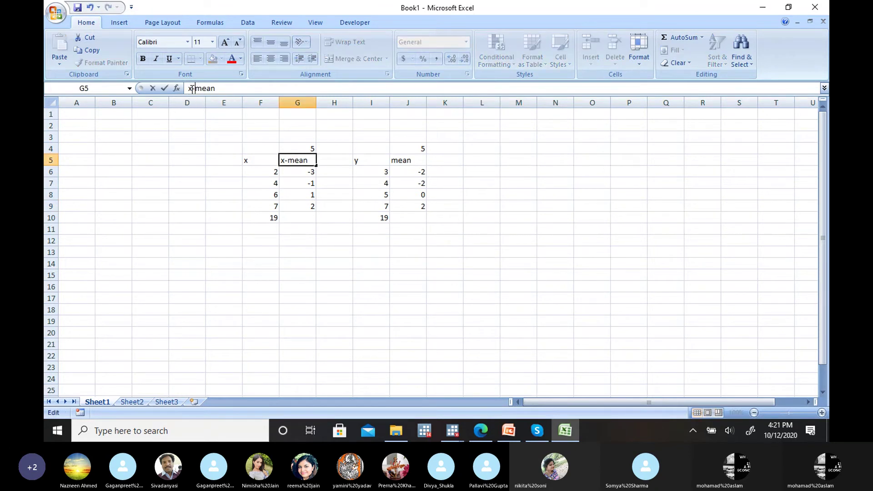
{"action": "type", "text": "x"}
- Change the heading of the y deviations in J5 to y-mean
{"action": "left_click", "coordinate": [407, 159]}
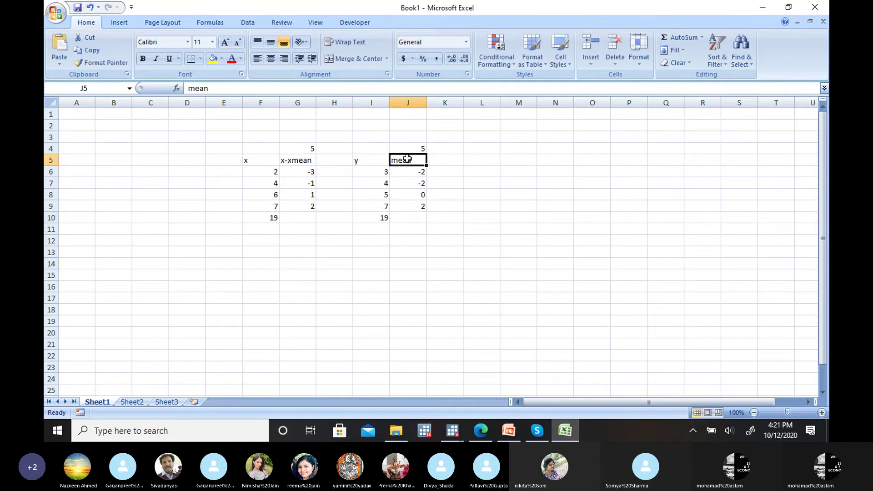
{"action": "left_click", "coordinate": [189, 89]}
{"action": "type", "text": "y-"}
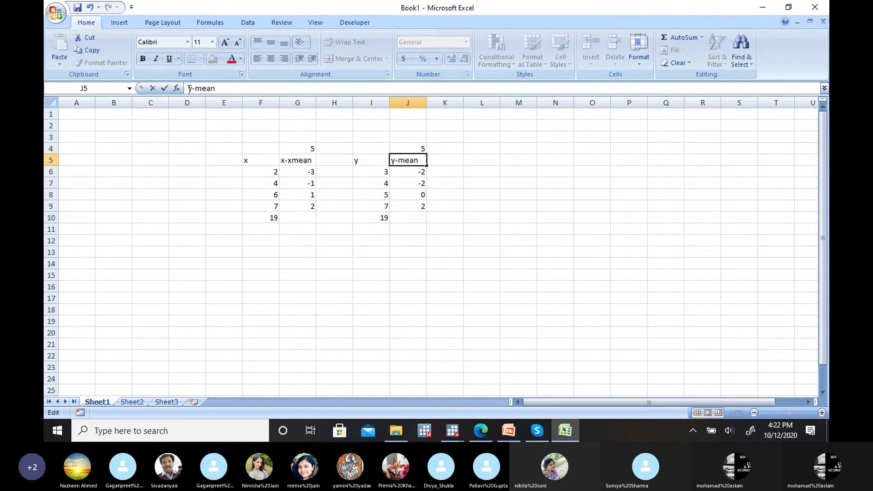
{"action": "left_click", "coordinate": [411, 182]}
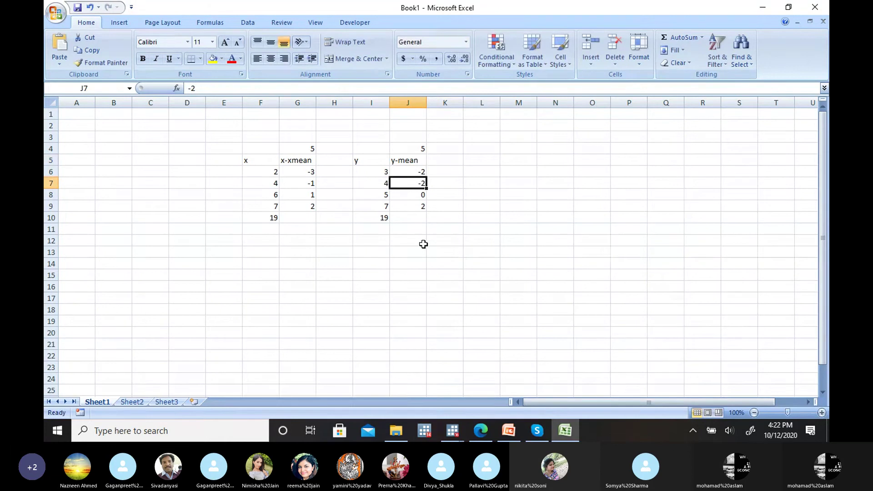
- Check the covariance formula on the browser slide and enter the heading (x-xmean)(y-mean) in L5 of the Excel sheet
{"action": "left_click", "coordinate": [482, 431]}
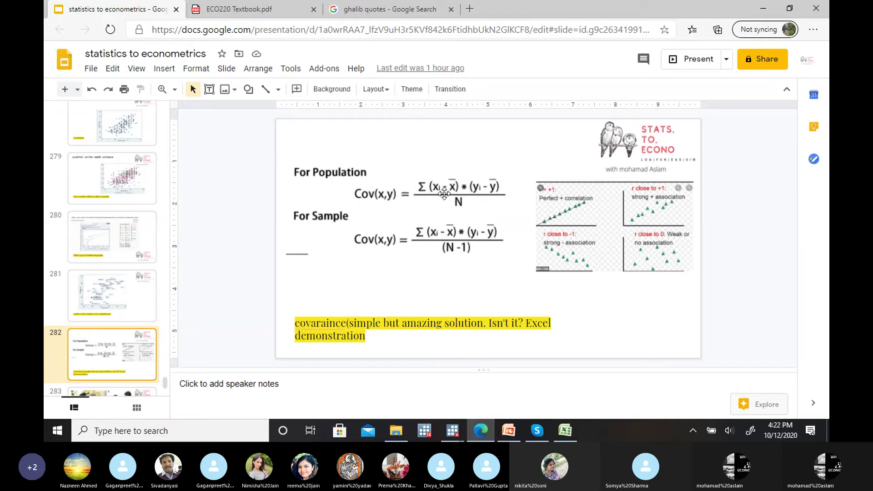
{"action": "left_click", "coordinate": [763, 8]}
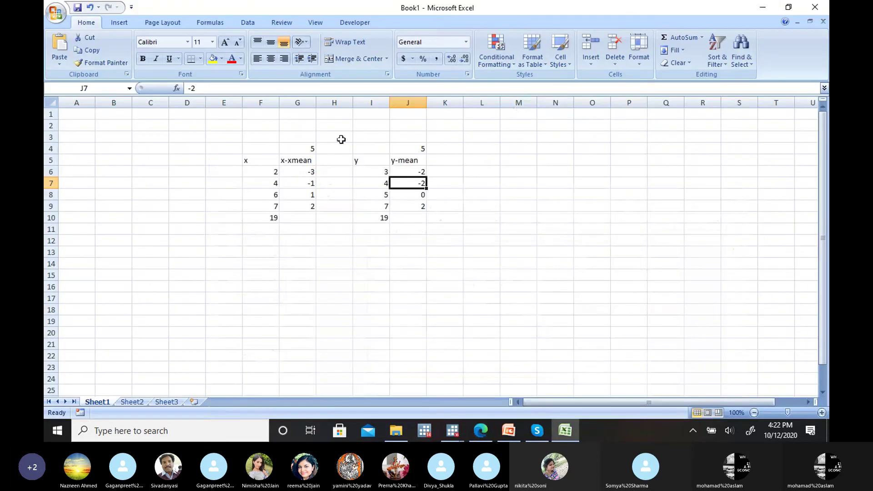
{"action": "left_click", "coordinate": [477, 160]}
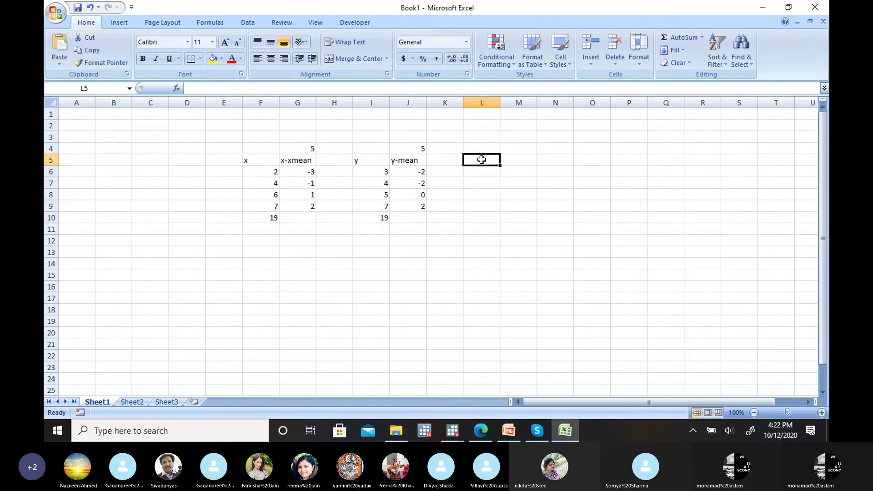
{"action": "type", "text": "("}
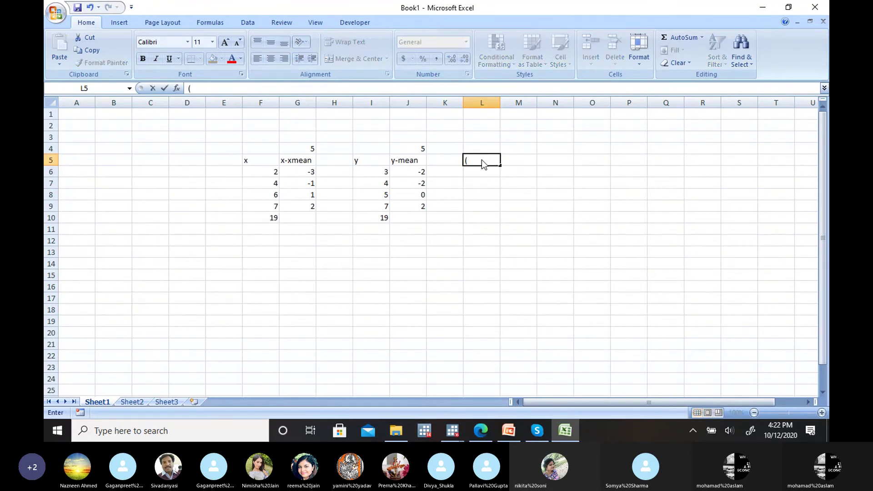
{"action": "type", "text": "x-xmean)"}
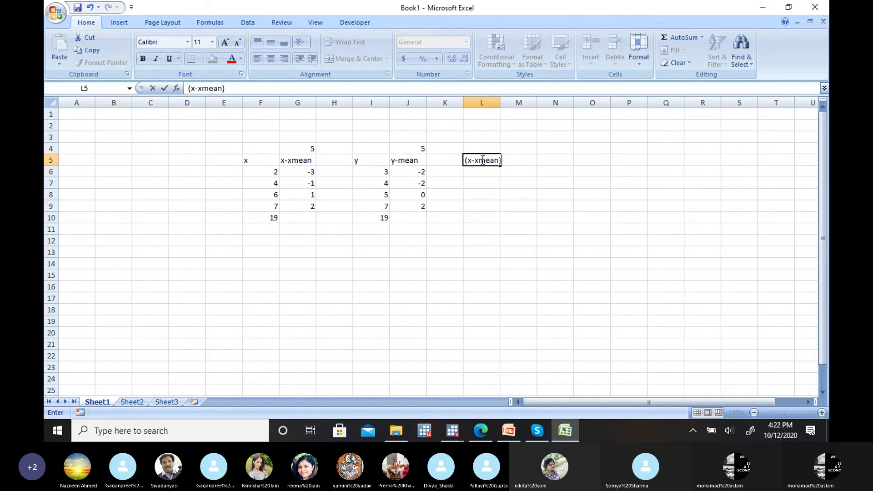
{"action": "type", "text": "(y-mean)"}
{"action": "key", "text": "Return"}
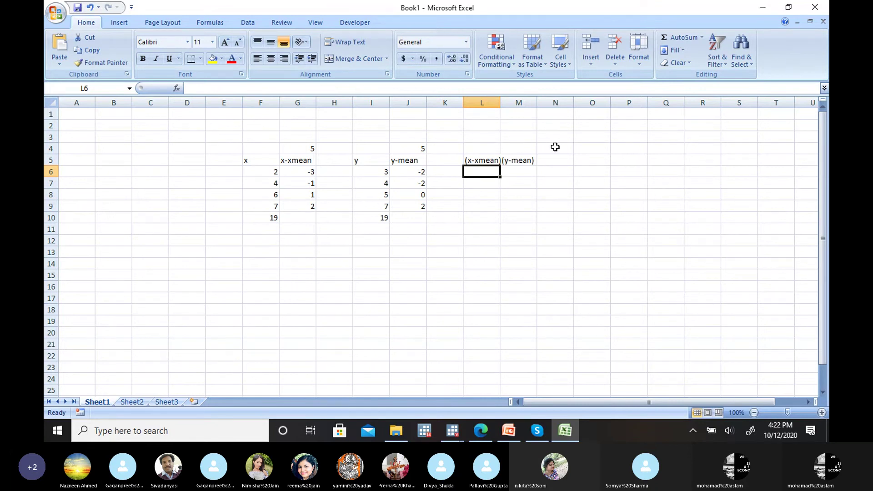
{"action": "left_click", "coordinate": [490, 146]}
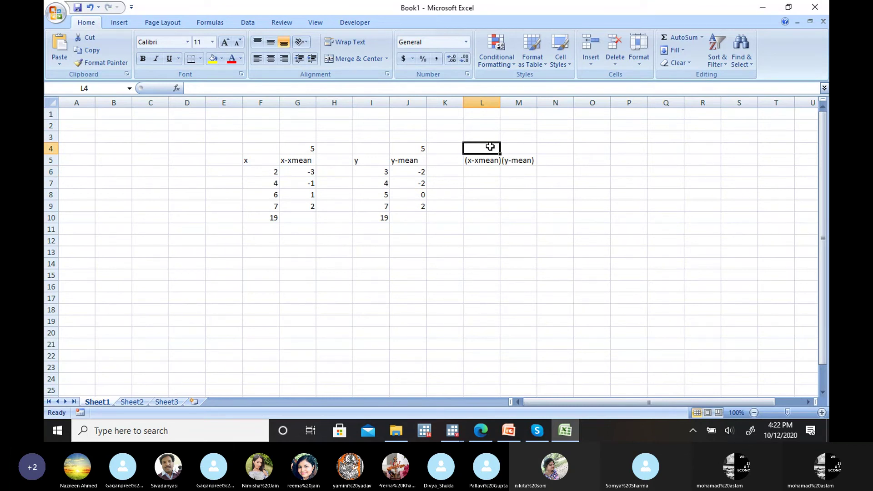
{"action": "type", "text": "++"}
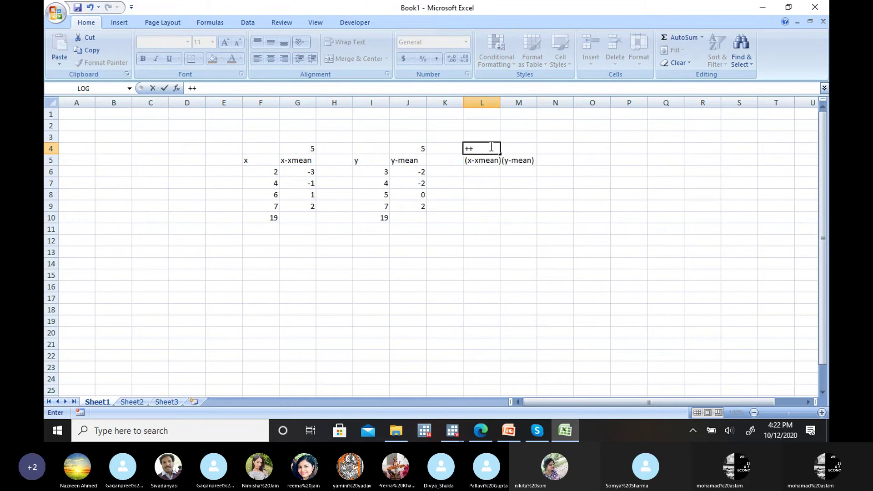
{"action": "left_click", "coordinate": [475, 239]}
{"action": "key", "text": "BackSpace"}
{"action": "key", "text": "BackSpace"}
{"action": "key", "text": "BackSpace"}
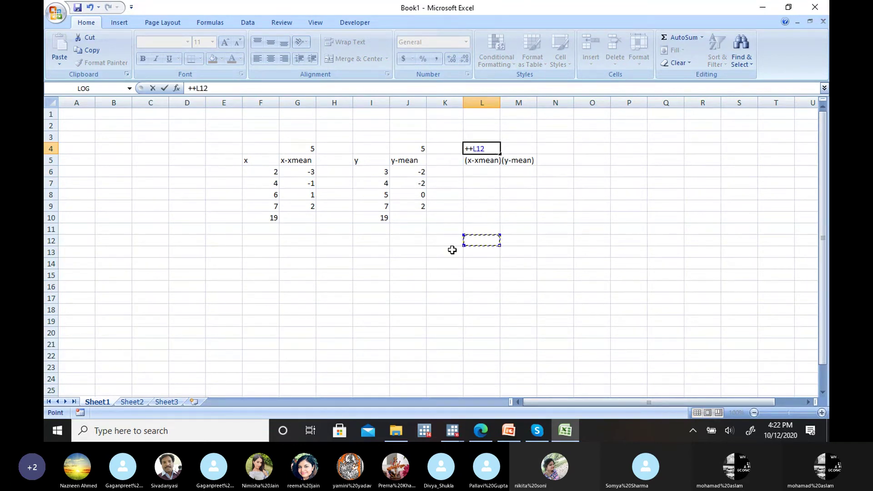
{"action": "key", "text": "Return"}
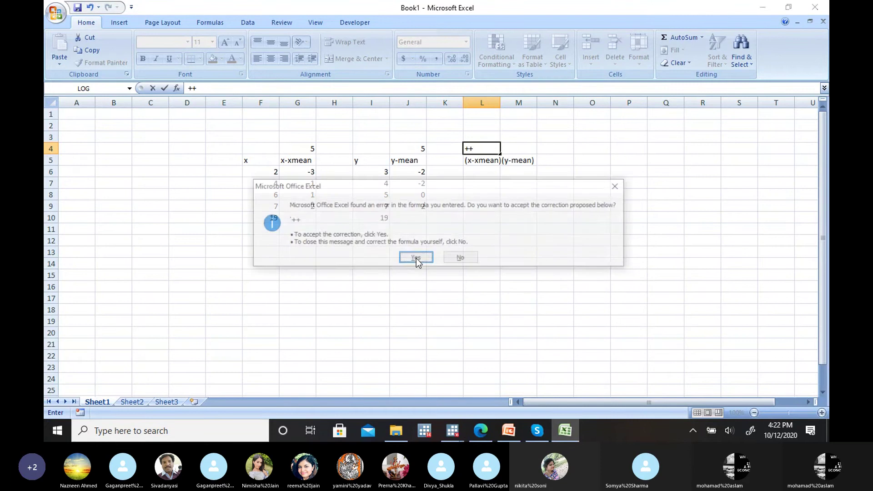
{"action": "left_click", "coordinate": [623, 192]}
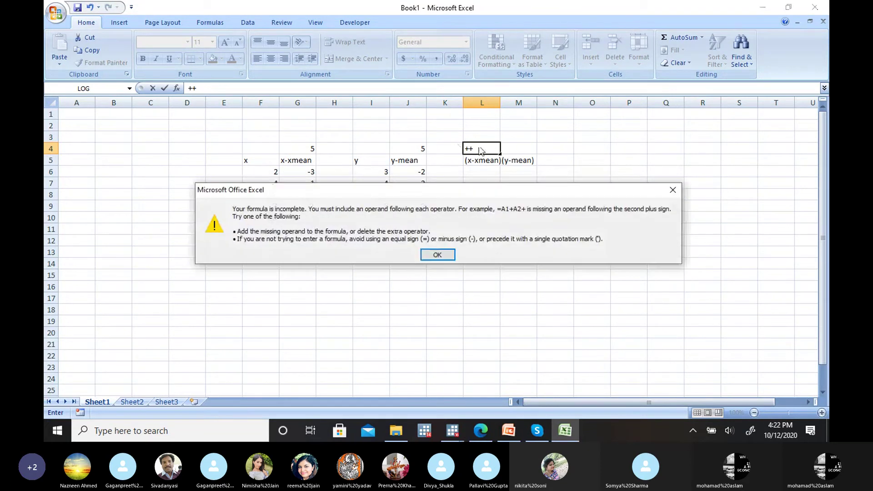
{"action": "left_click", "coordinate": [672, 189]}
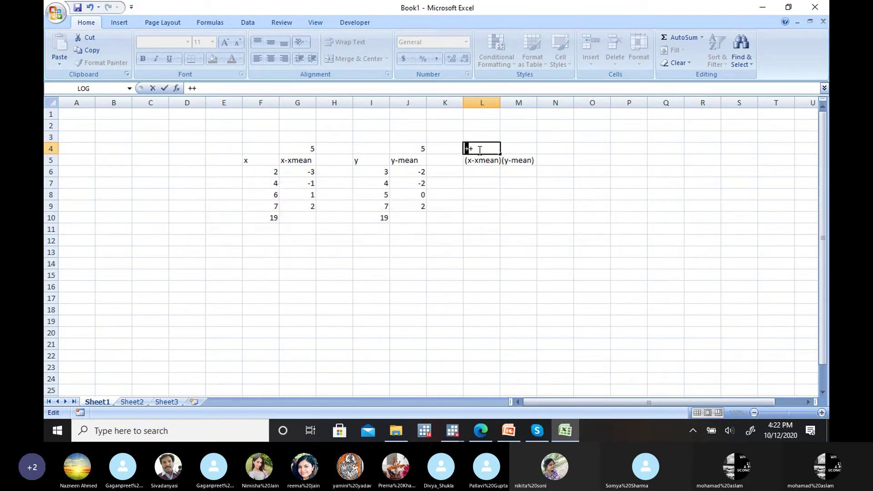
{"action": "key", "text": "Delete"}
{"action": "key", "text": "Delete"}
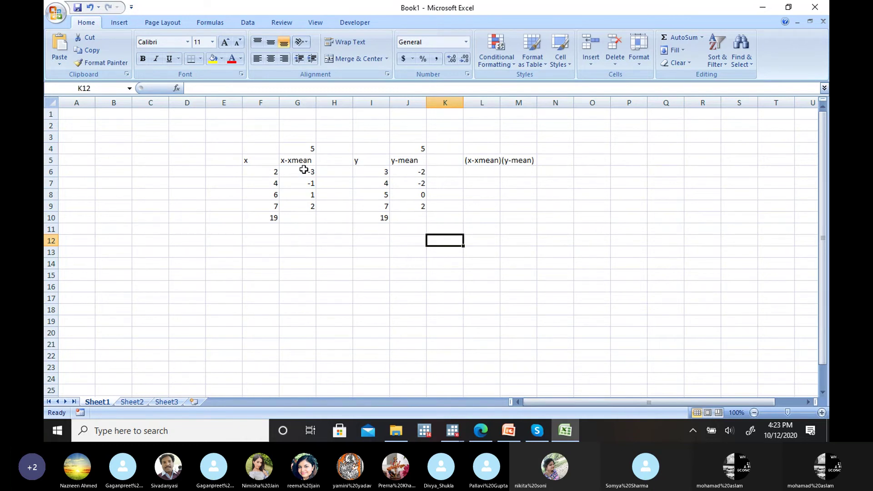
- Enter the products of the x and y deviations, 6, 2, 0 and 2, in L6:L9
{"action": "left_click", "coordinate": [481, 172]}
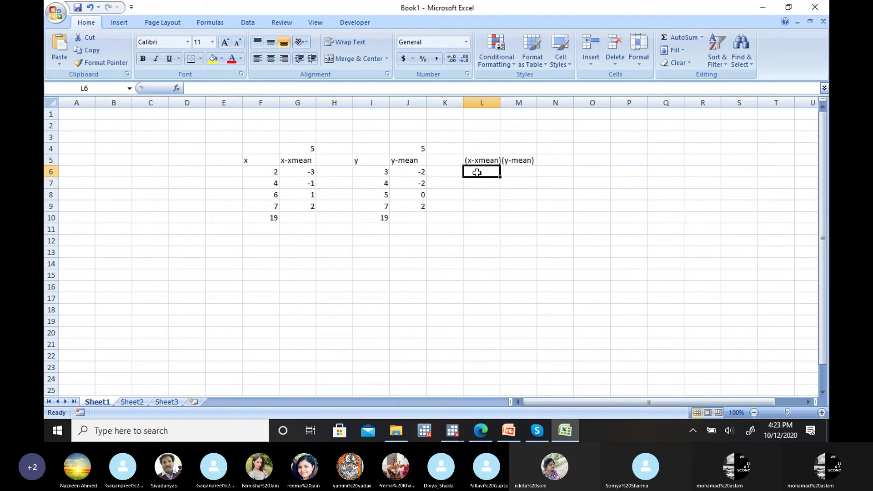
{"action": "type", "text": "6"}
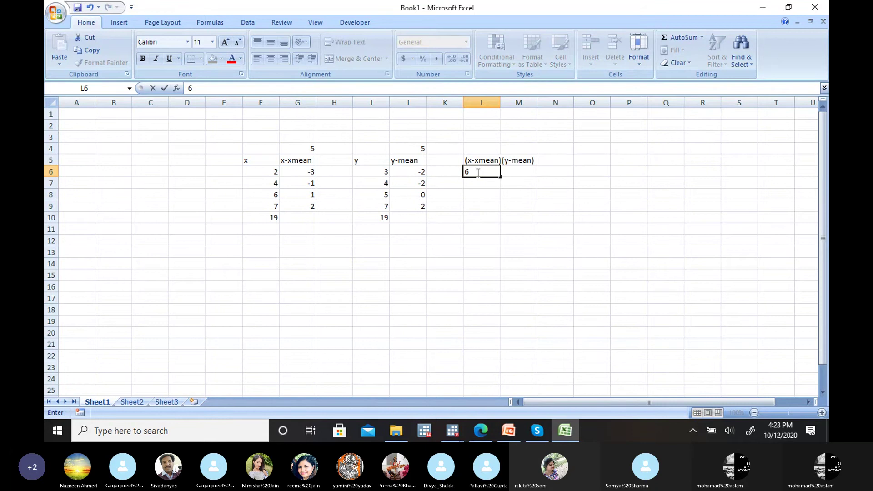
{"action": "key", "text": "Return"}
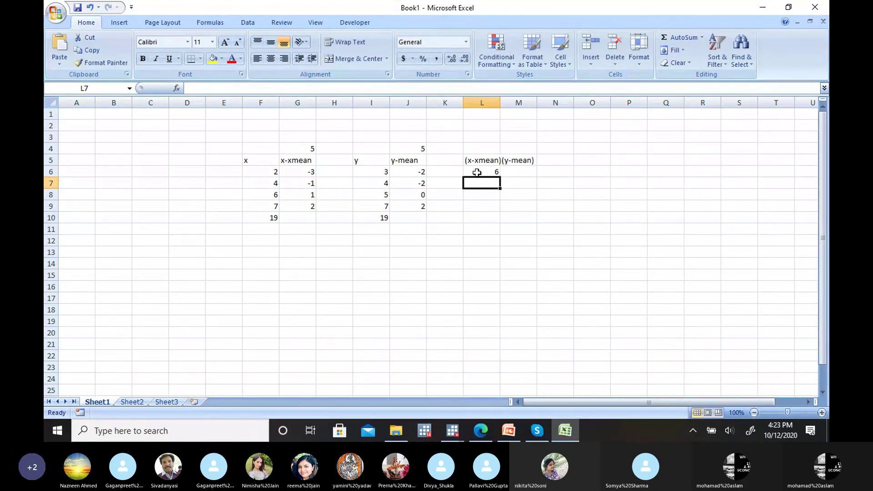
{"action": "type", "text": "2"}
{"action": "key", "text": "Return"}
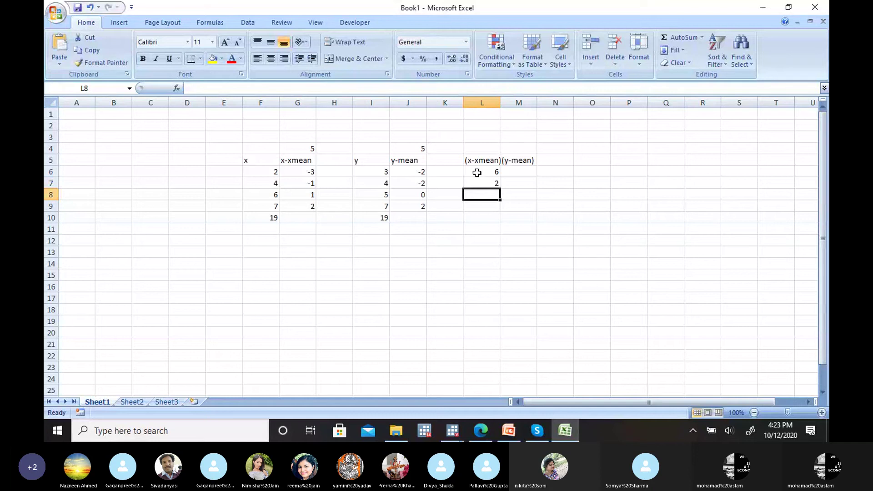
{"action": "type", "text": "0"}
{"action": "key", "text": "Return"}
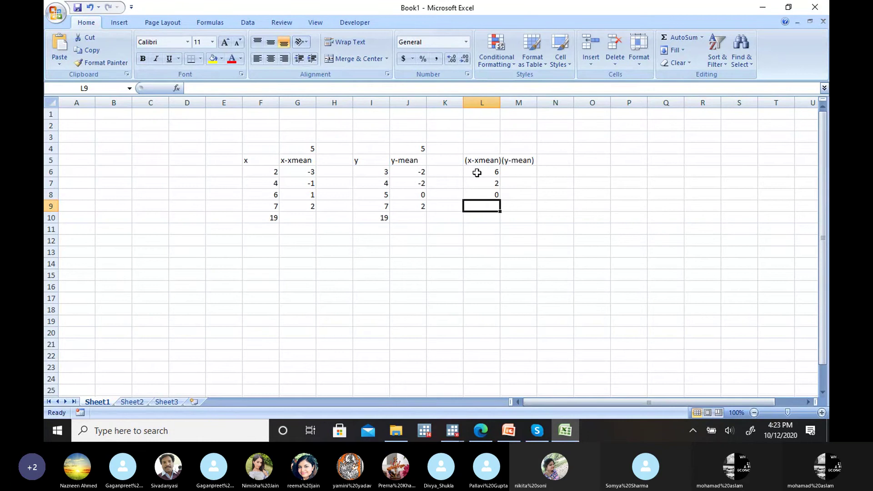
{"action": "type", "text": "2"}
{"action": "key", "text": "Return"}
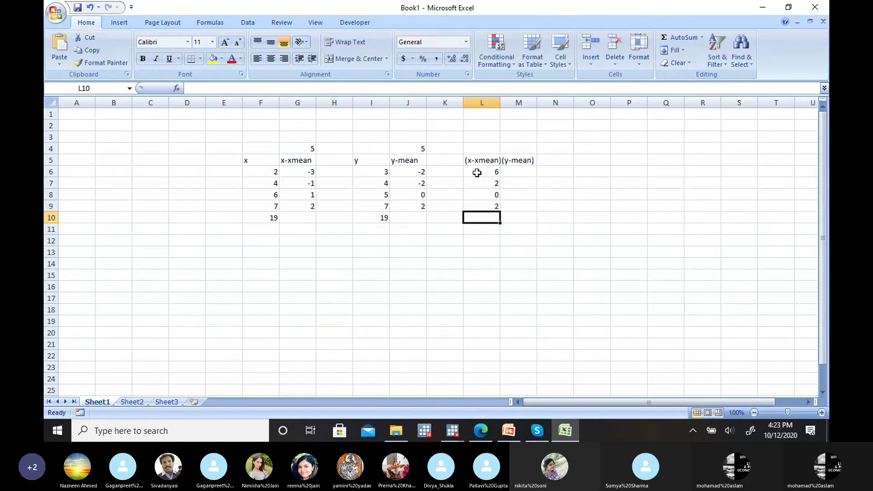
- Enter the sum of the deviation products, 10, in L11 and compare the sheet with the covariance formulas on the browser slide
{"action": "left_click_drag", "start_coordinate": [482, 171], "coordinate": [484, 205]}
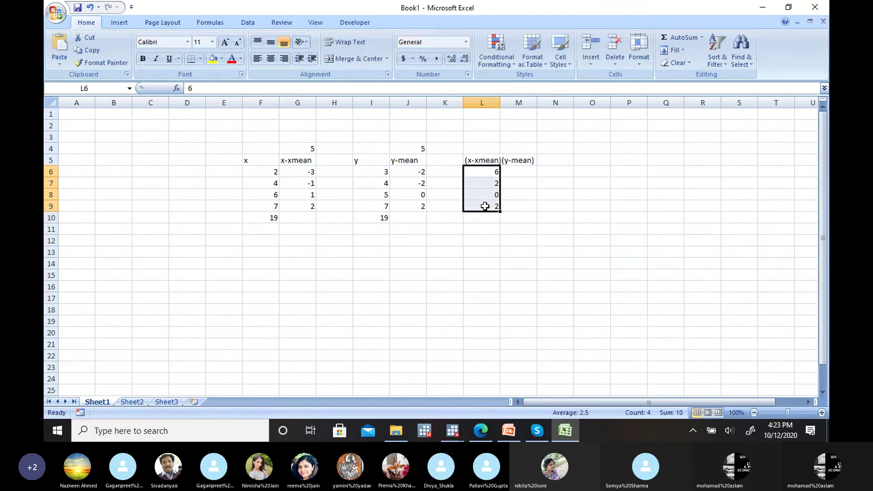
{"action": "left_click", "coordinate": [480, 230]}
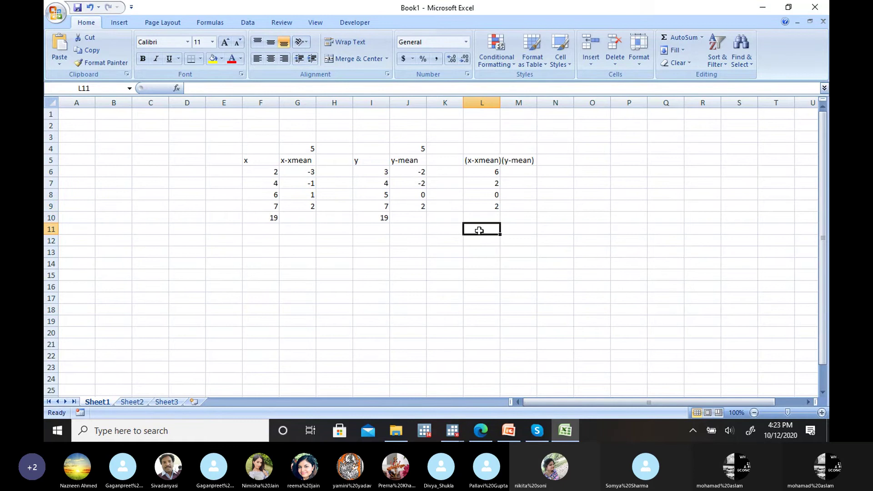
{"action": "type", "text": "10"}
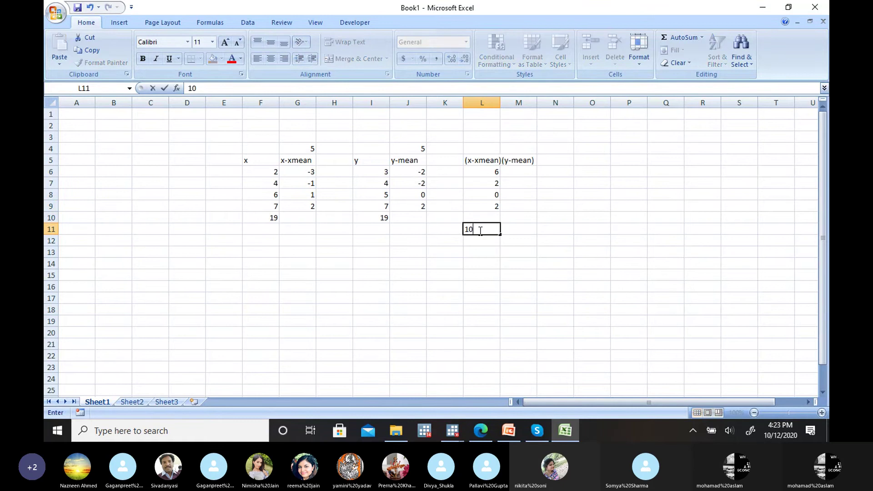
{"action": "left_click", "coordinate": [476, 240]}
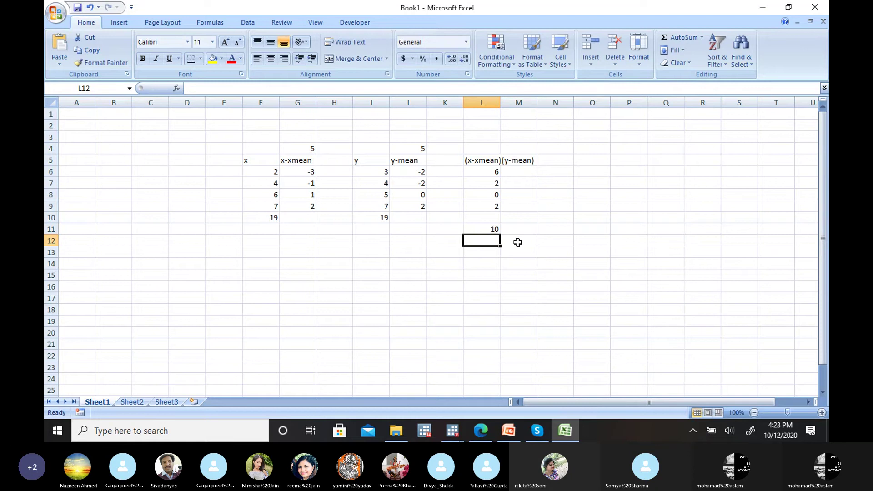
{"action": "left_click", "coordinate": [481, 432]}
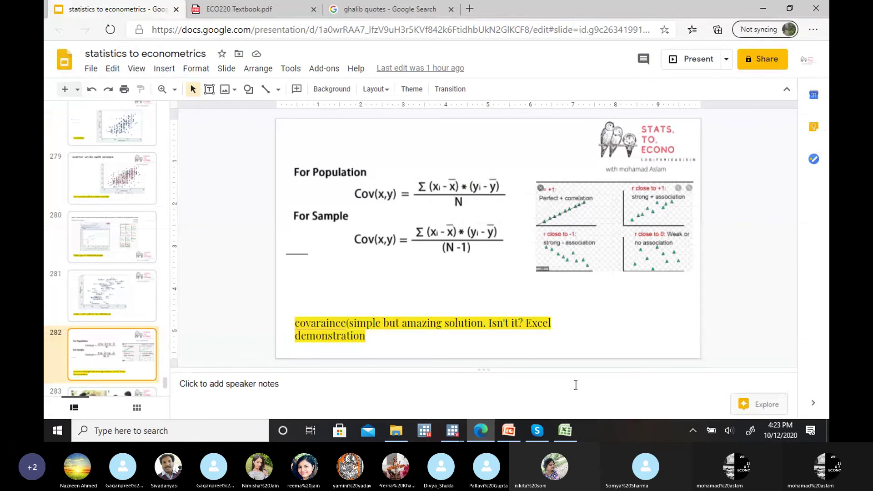
{"action": "left_click", "coordinate": [558, 430]}
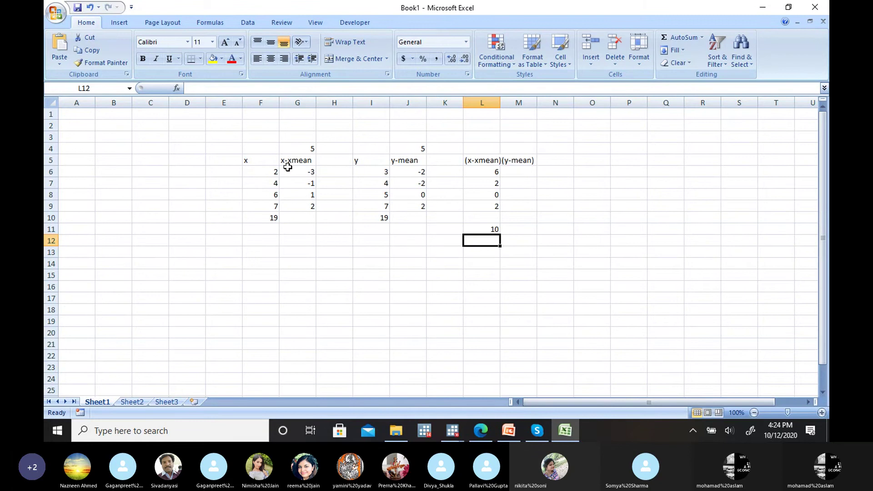
- Number the four observations 1 to 4 in D6:D9, beside the x values
{"action": "left_click", "coordinate": [199, 171]}
{"action": "type", "text": "1"}
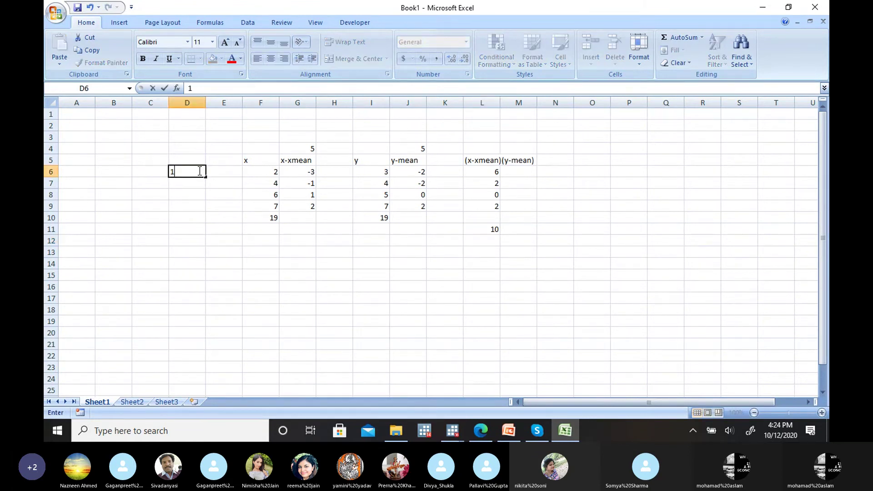
{"action": "key", "text": "Return"}
{"action": "type", "text": "2"}
{"action": "key", "text": "Return"}
{"action": "type", "text": "3"}
{"action": "key", "text": "Return"}
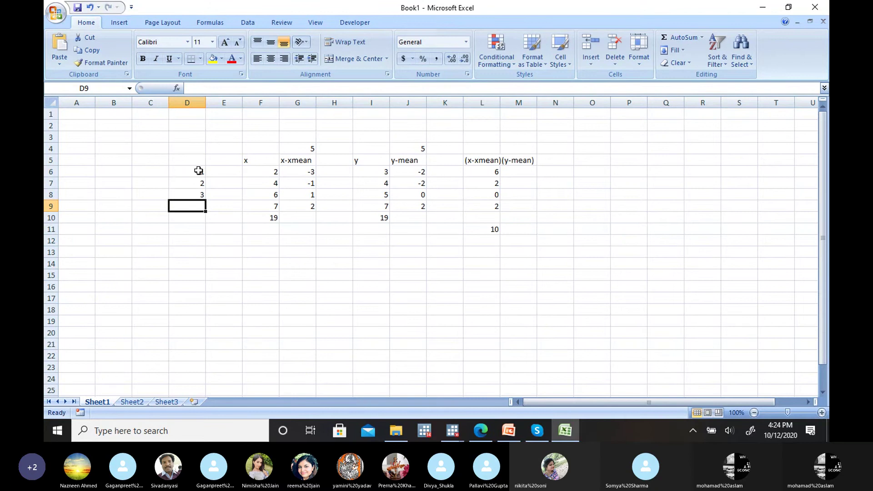
{"action": "type", "text": "4"}
{"action": "key", "text": "Return"}
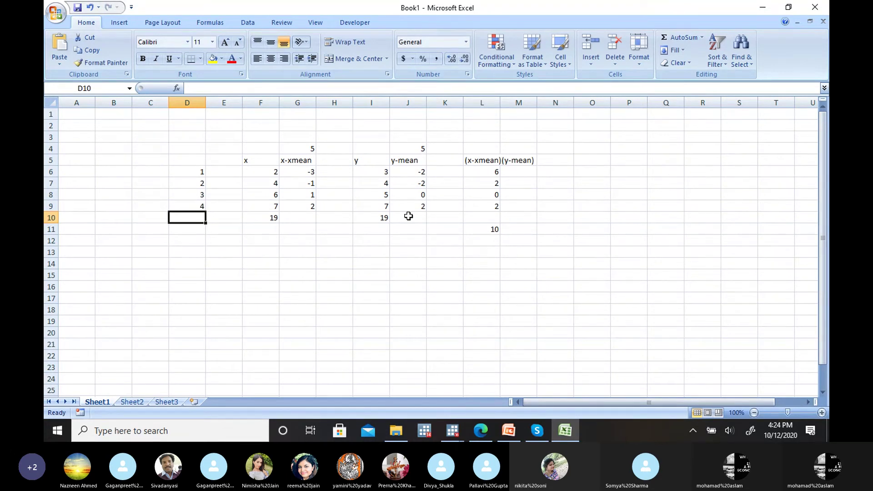
- Review the numbered observations and switch to the browser slide with the population and sample covariance formulas
{"action": "left_click", "coordinate": [195, 163]}
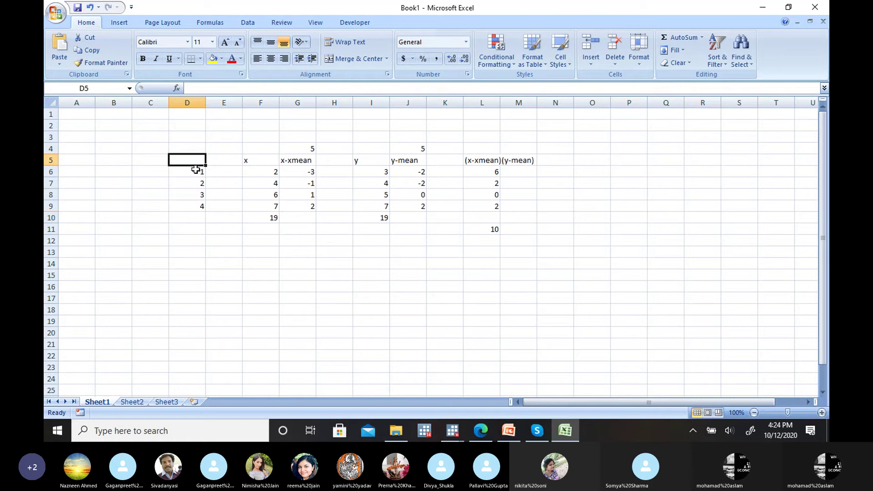
{"action": "left_click", "coordinate": [200, 171]}
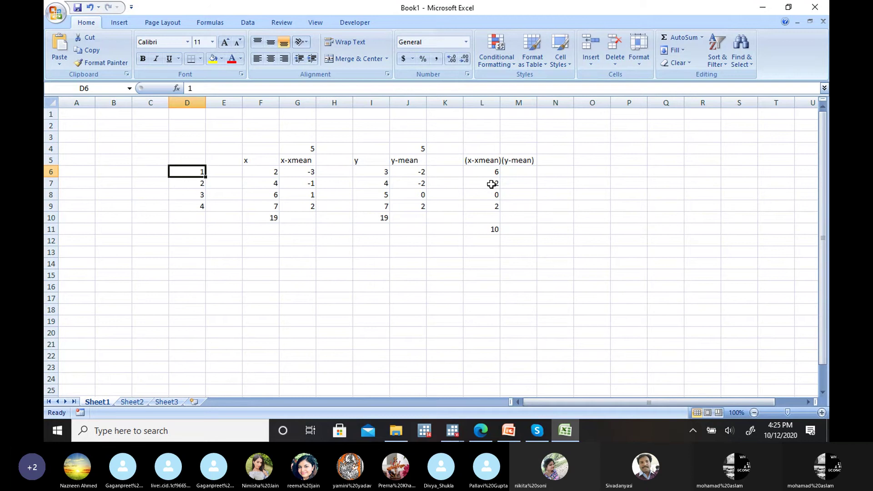
{"action": "left_click", "coordinate": [482, 431]}
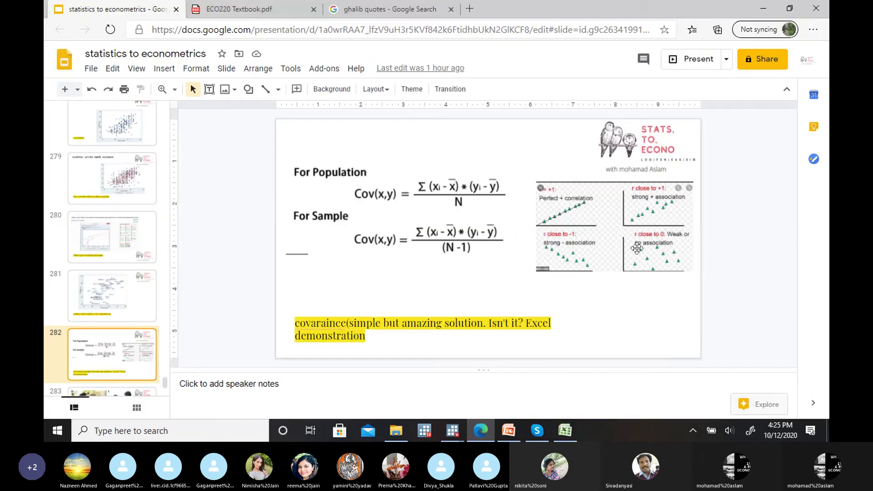